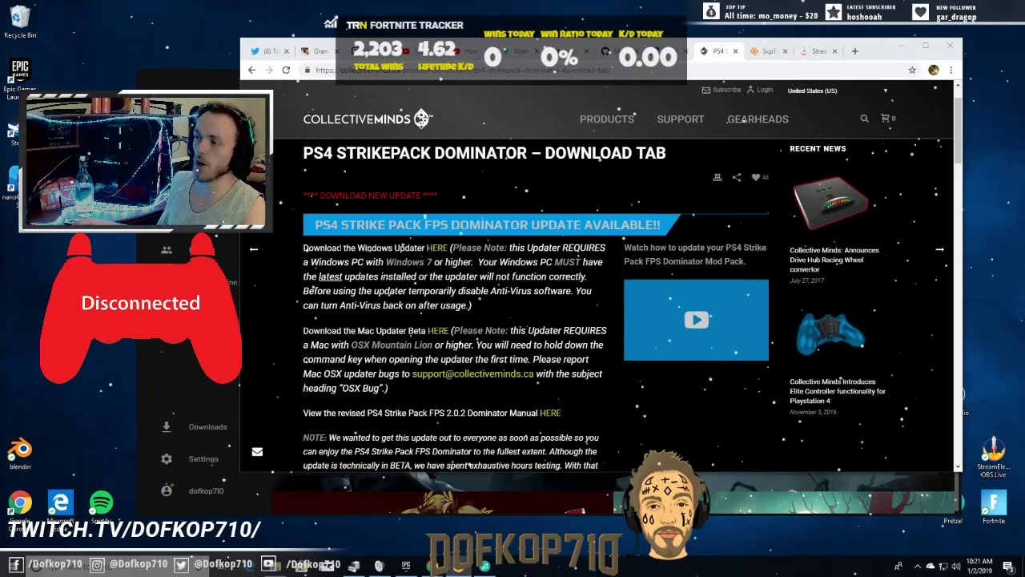
- Download the Windows updater for the PS4 Strike Pack FPS Dominator and launch the downloaded cmupdatetool file
click(430, 250)
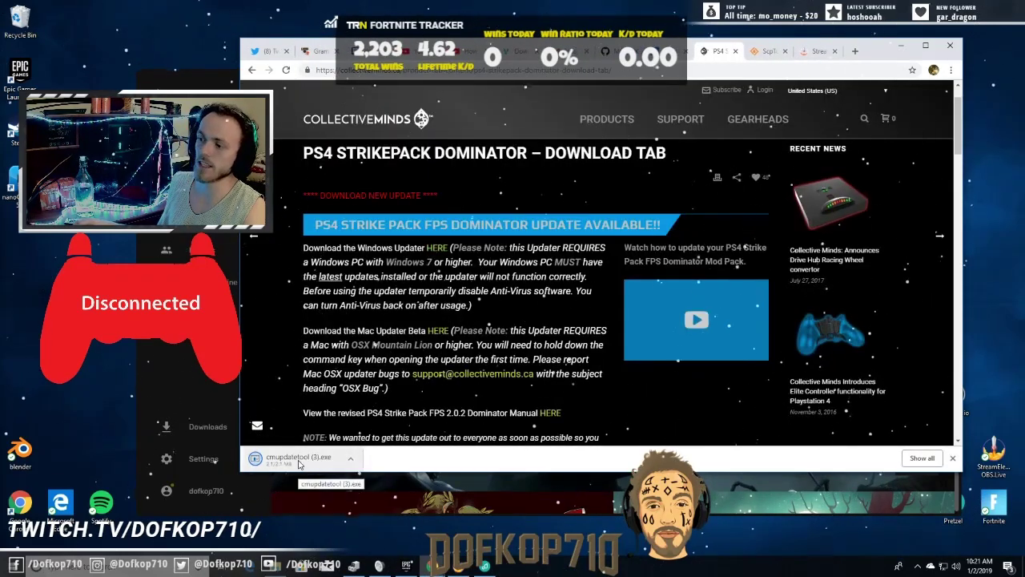
click(299, 458)
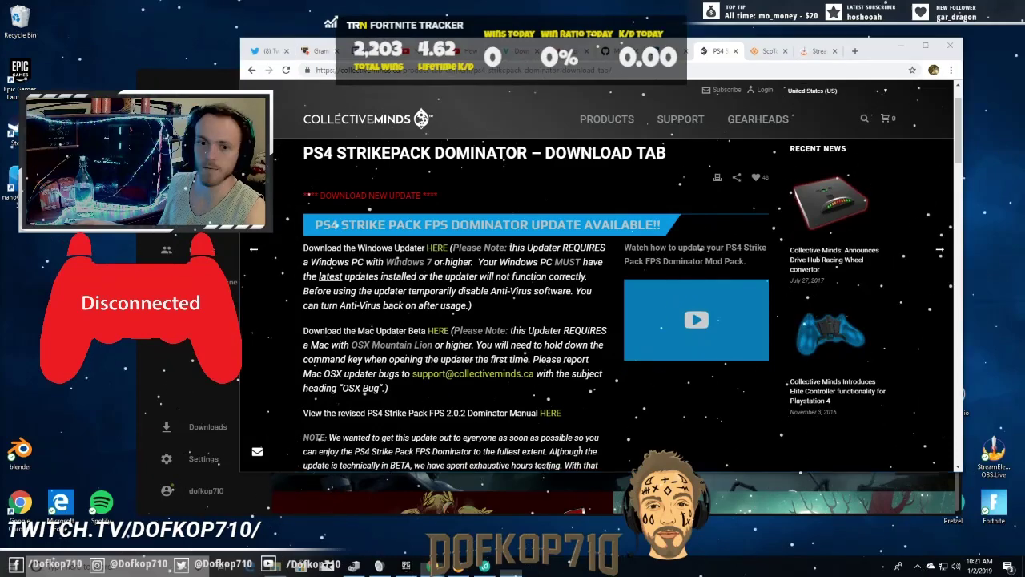
click(148, 427)
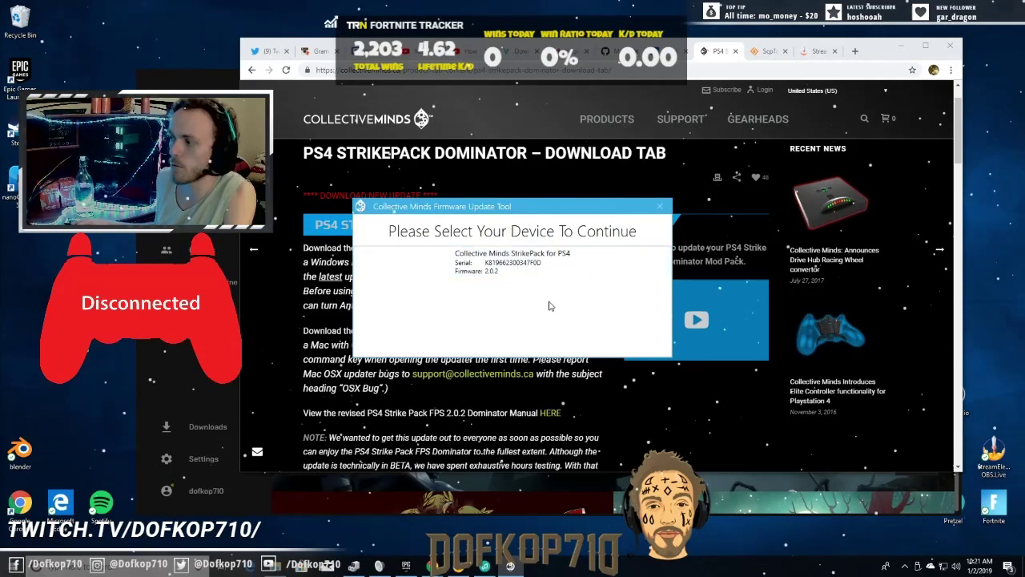
- Update the connected StrikePack for PS4 to the latest available firmware version and close the Firmware Update Tool
click(517, 269)
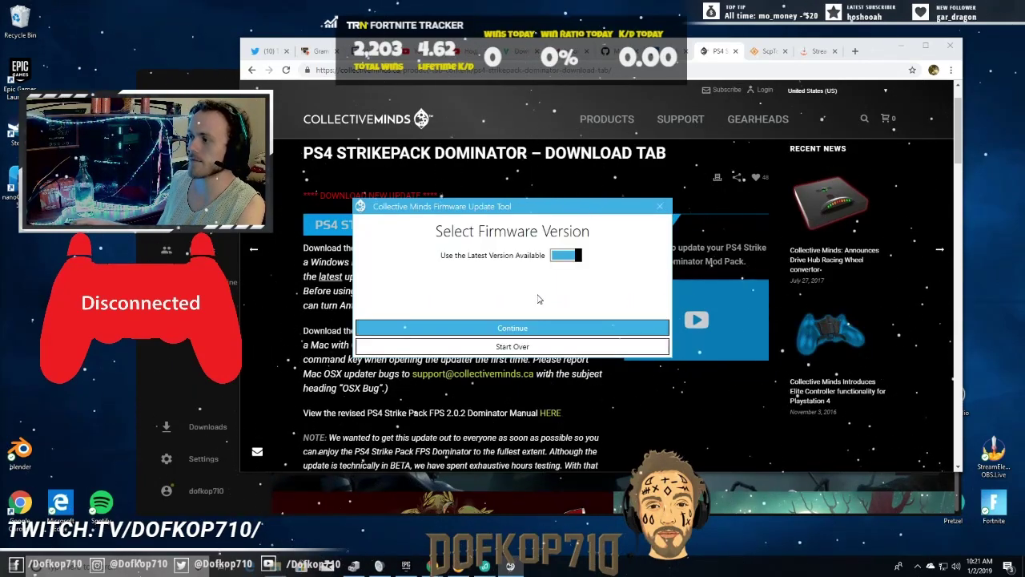
click(541, 333)
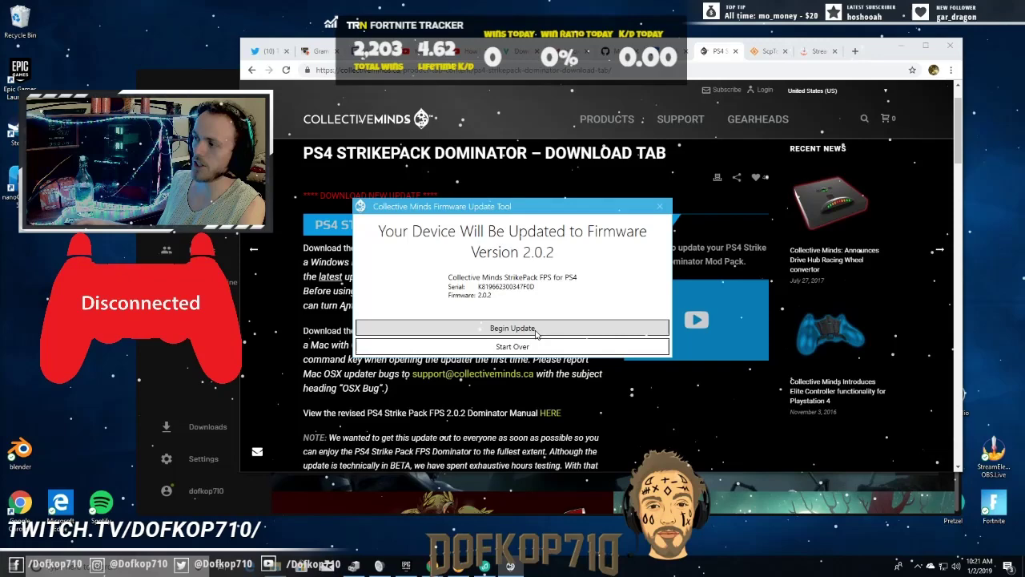
click(536, 332)
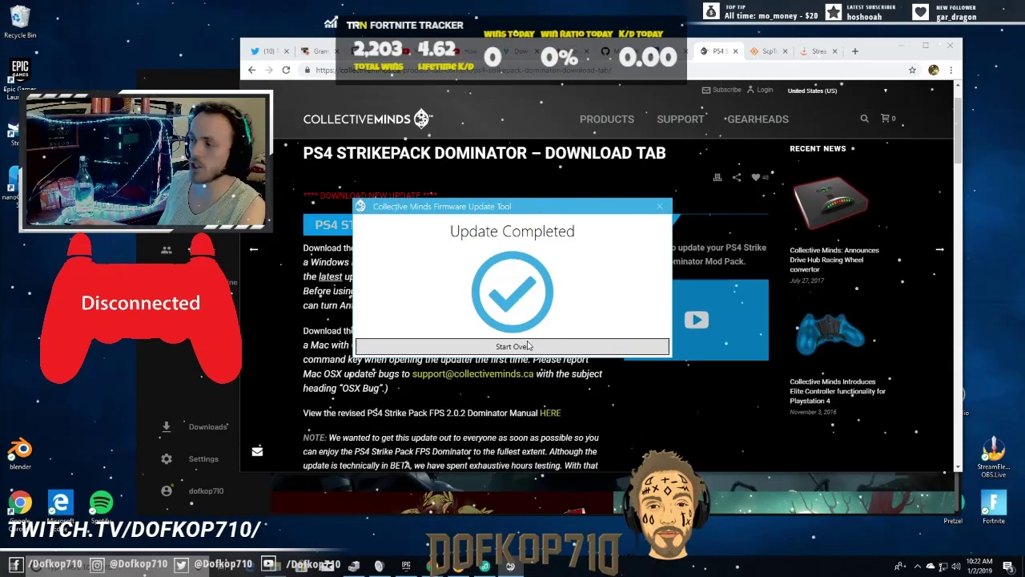
click(529, 345)
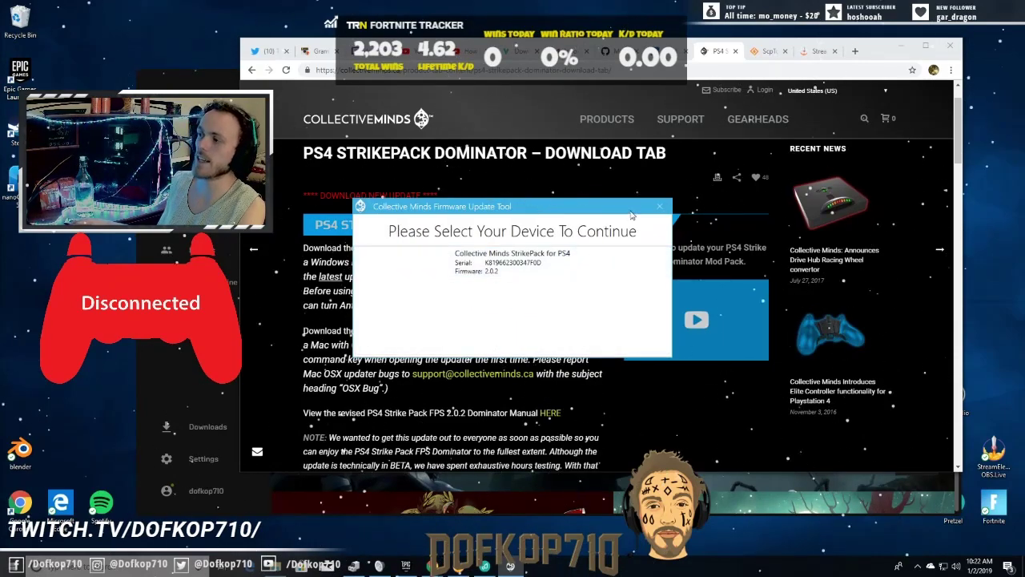
click(659, 207)
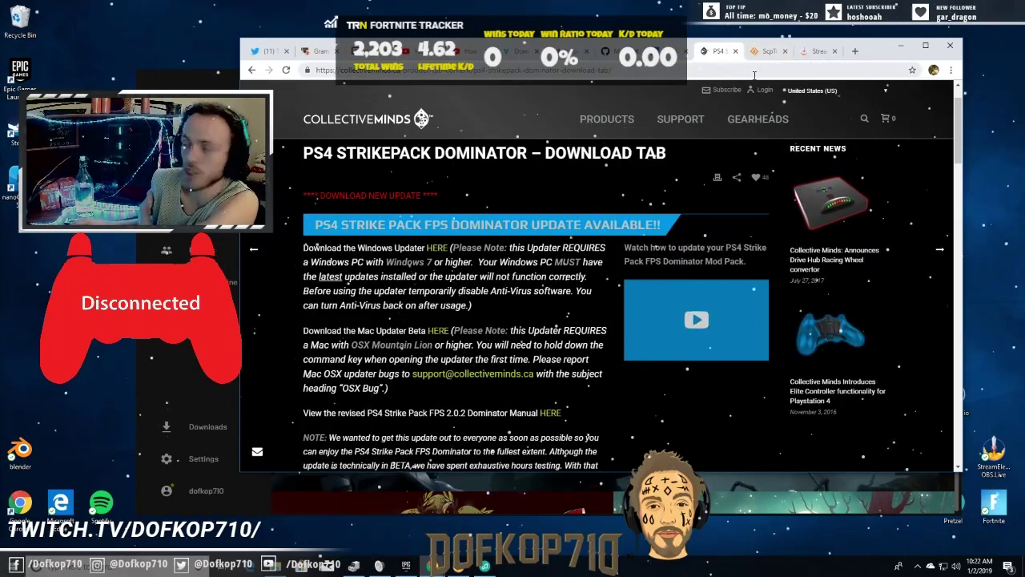
- Download ScpToolkit from its SourceForge page and launch the downloaded ScpToolkit_Setup file
click(762, 51)
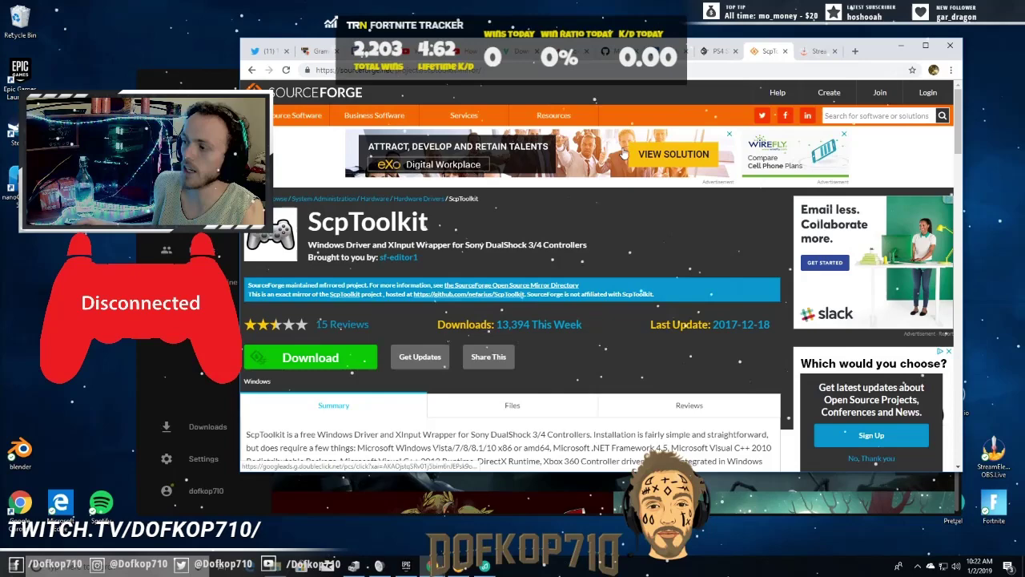
click(316, 362)
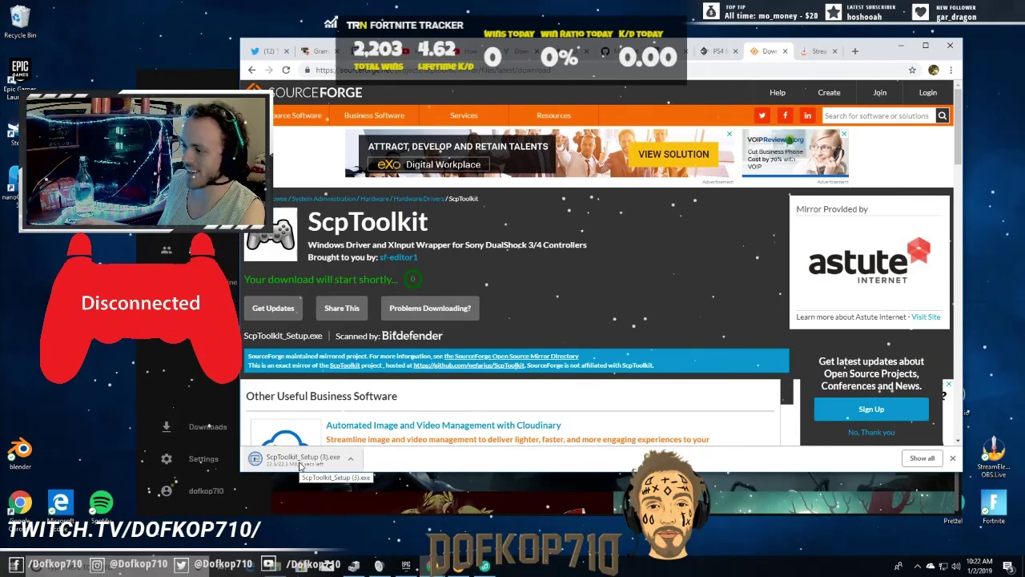
click(315, 460)
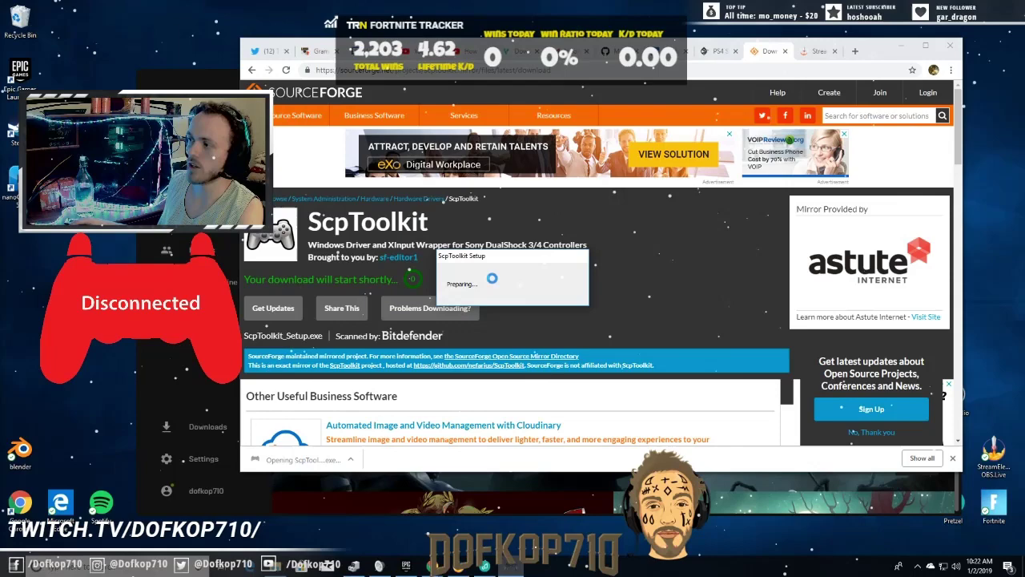
click(559, 285)
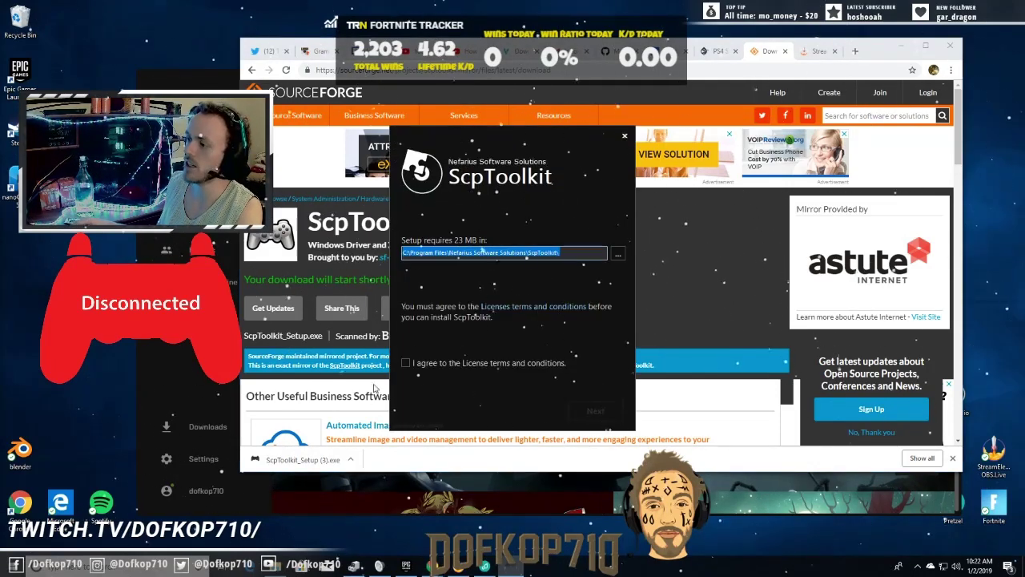
- Accept the ScpToolkit license terms and install it with the default folder and features
click(406, 363)
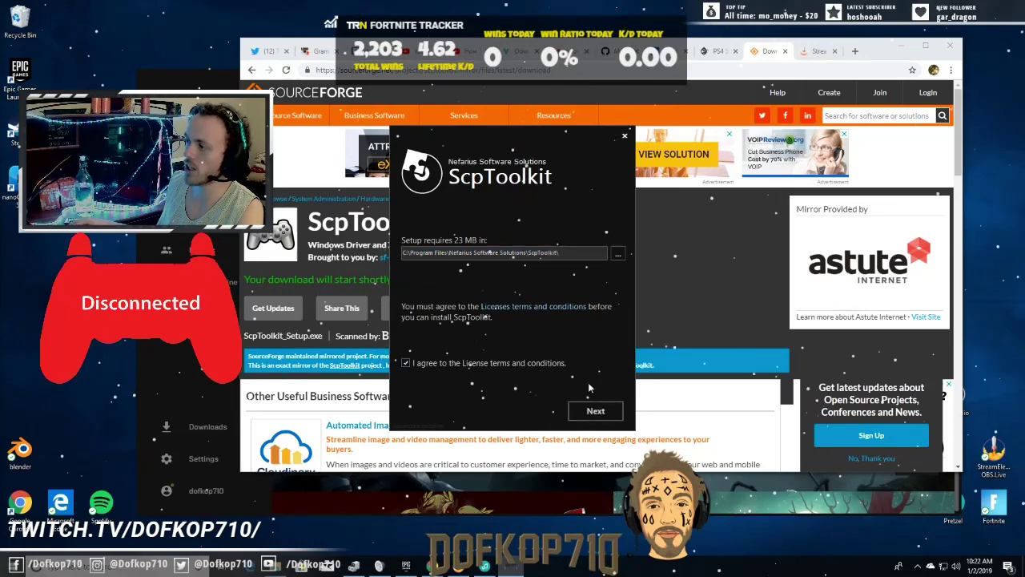
click(596, 410)
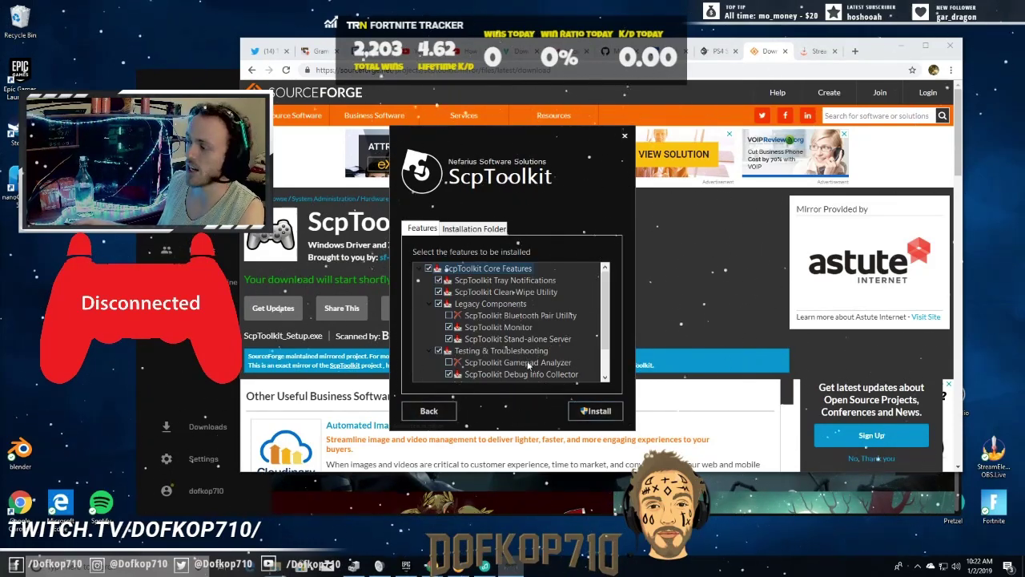
click(592, 411)
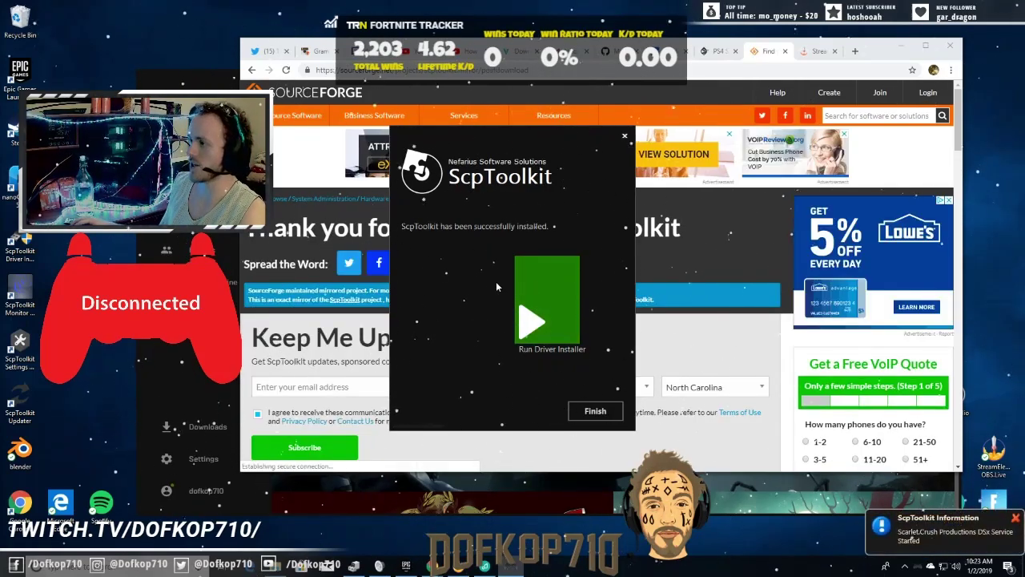
click(535, 324)
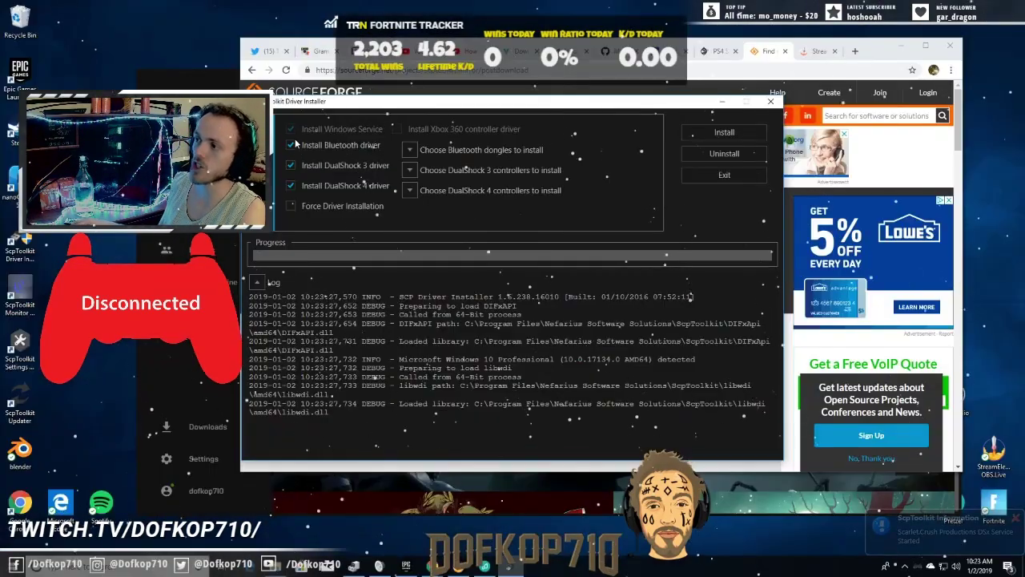
click(291, 145)
click(292, 166)
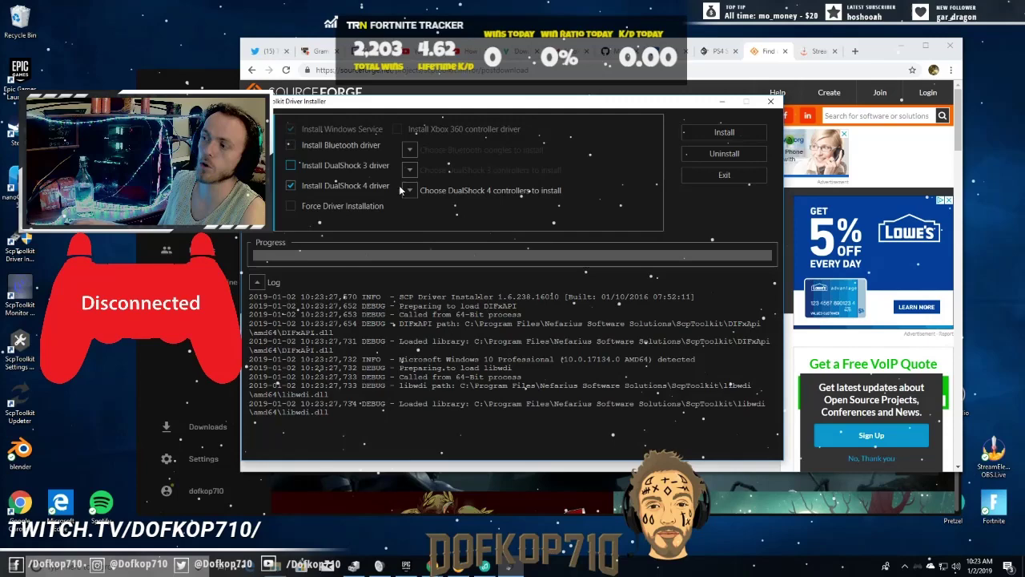
click(290, 206)
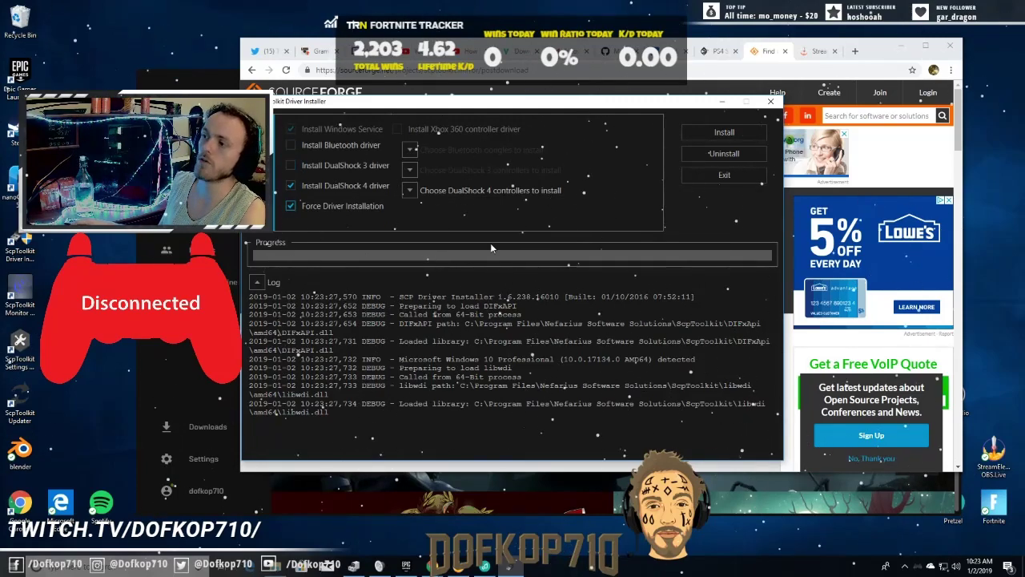
click(410, 190)
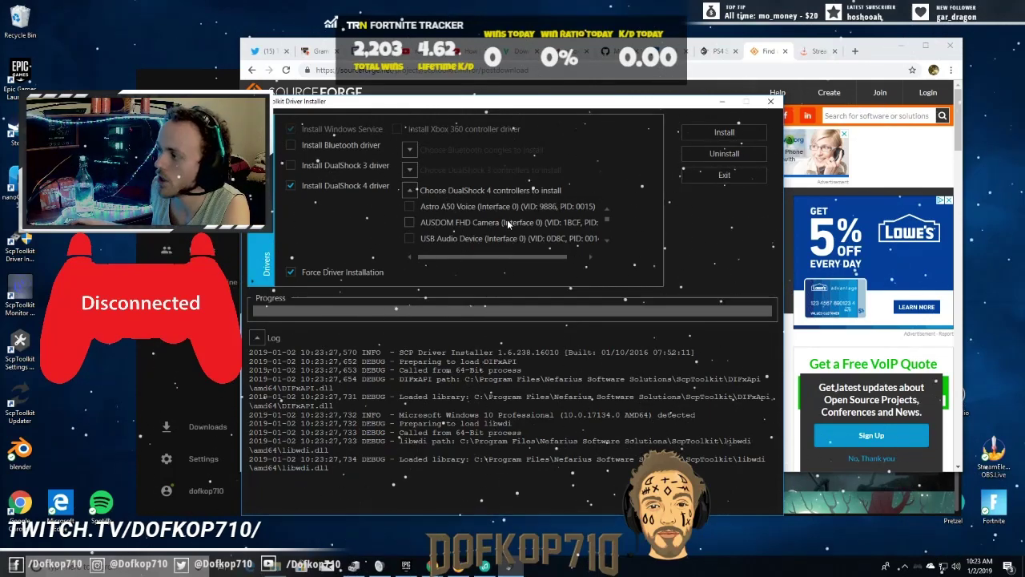
scroll(507, 218, down, 1)
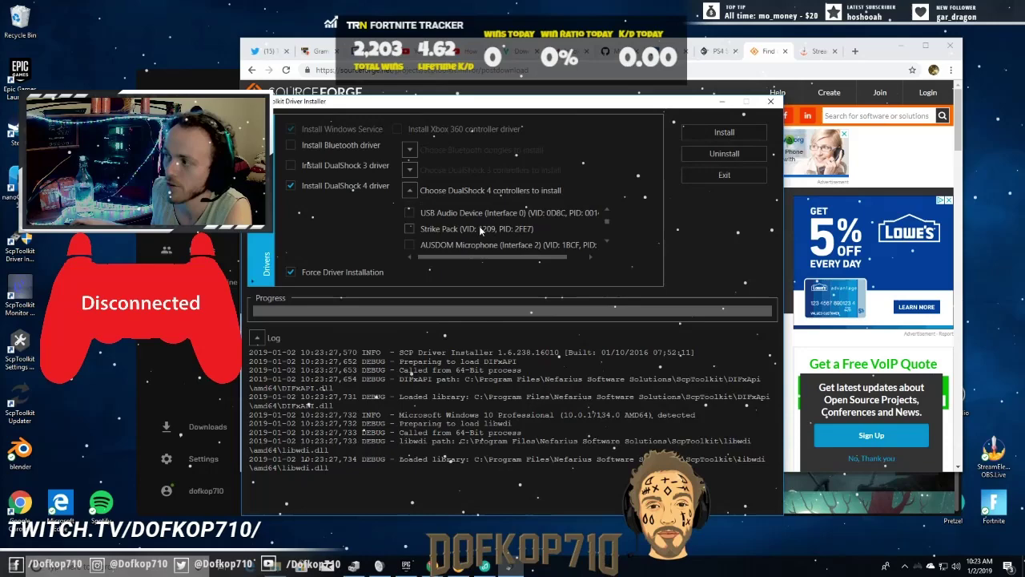
scroll(500, 216, down, 4)
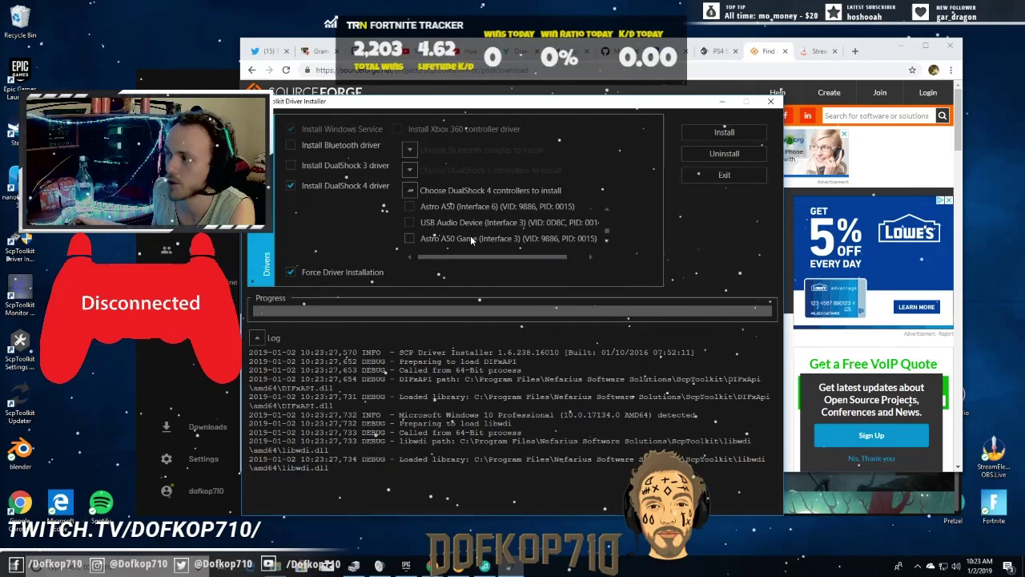
scroll(470, 236, up, 3)
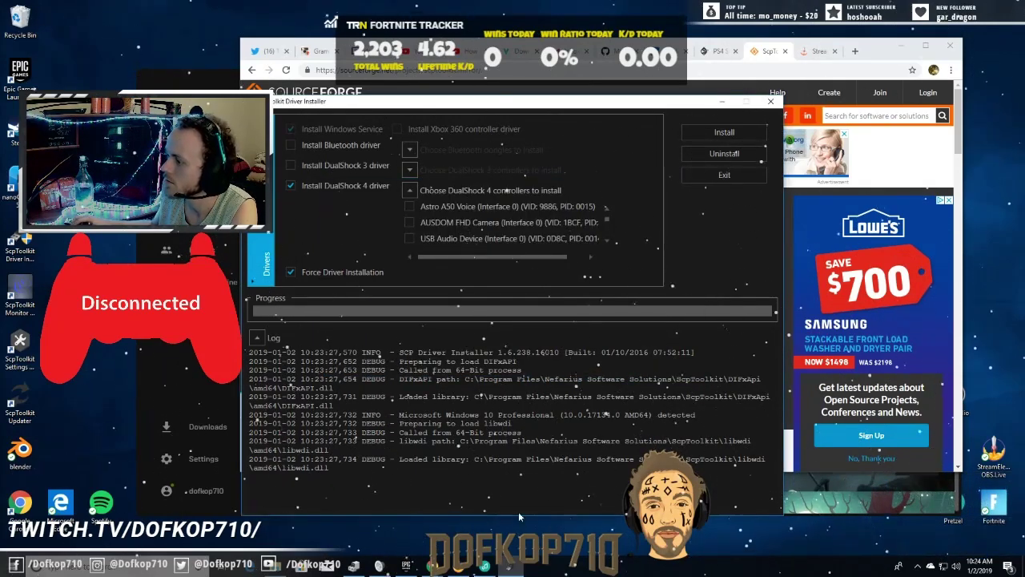
scroll(453, 232, down, 3)
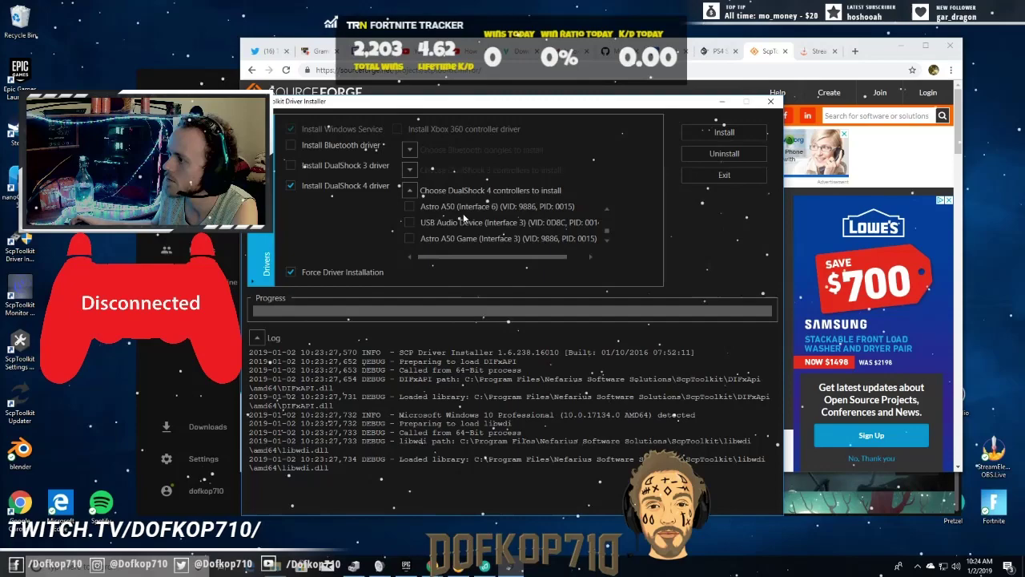
click(754, 180)
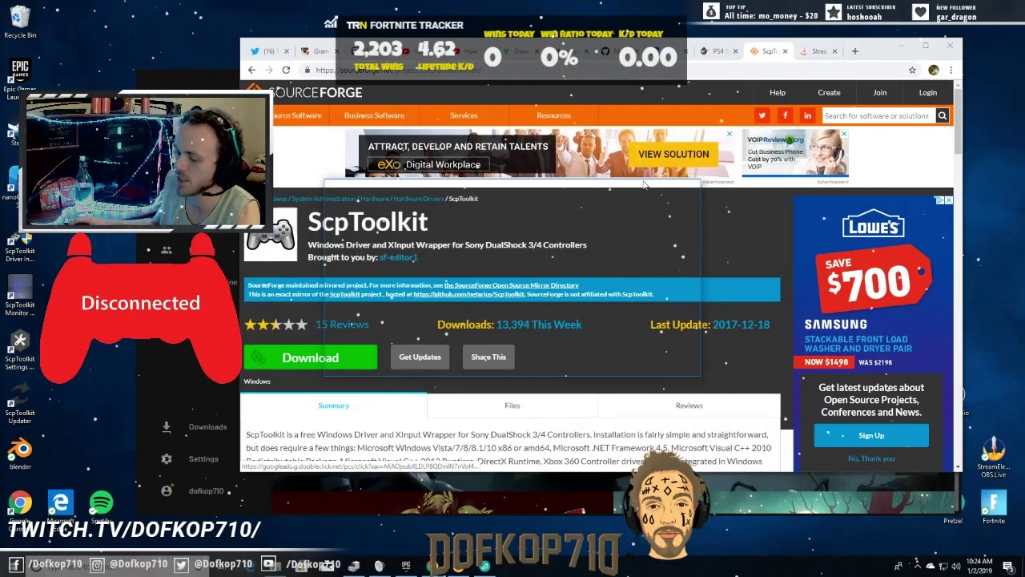
- Open the ScpToolkit Driver Installer, disable the Bluetooth and DualShock 3 drivers, and enable Force Driver Installation
double_click(20, 242)
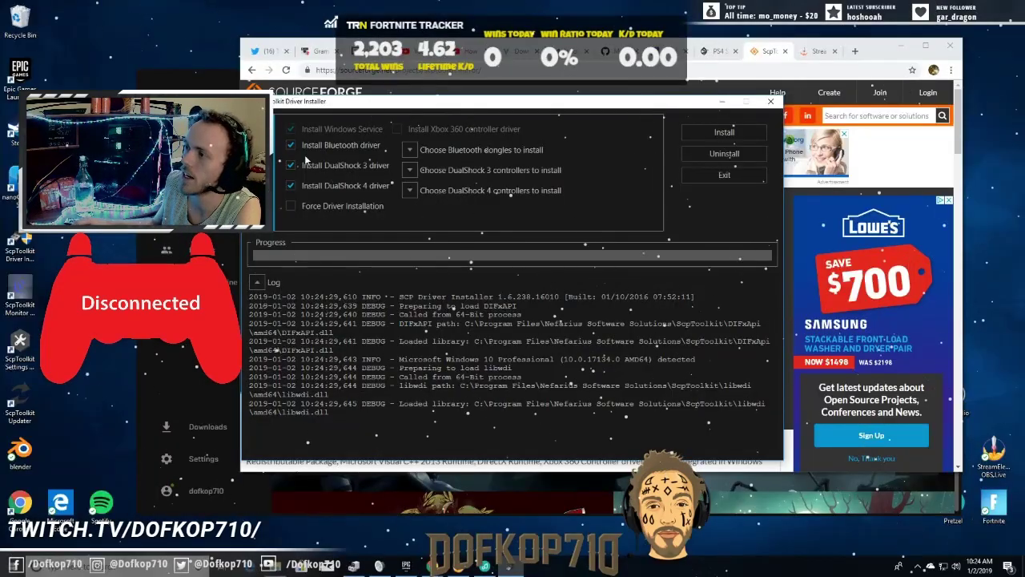
click(290, 145)
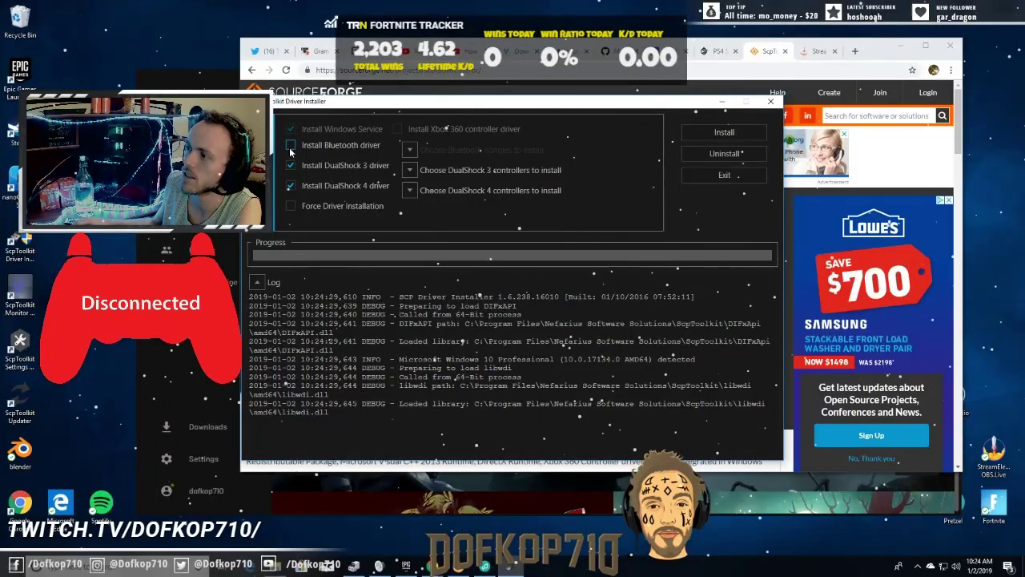
click(290, 165)
click(290, 205)
- Choose Wireless Controller (VID: 054C, PID: 05C5) as the DualShock 4 controller and start the driver installation
click(408, 189)
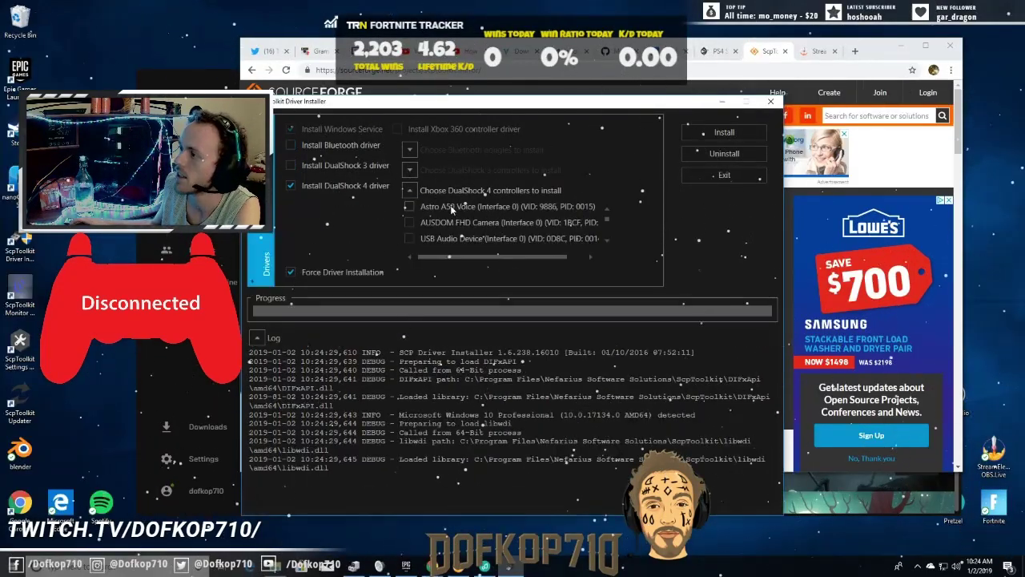
scroll(493, 209, down, 2)
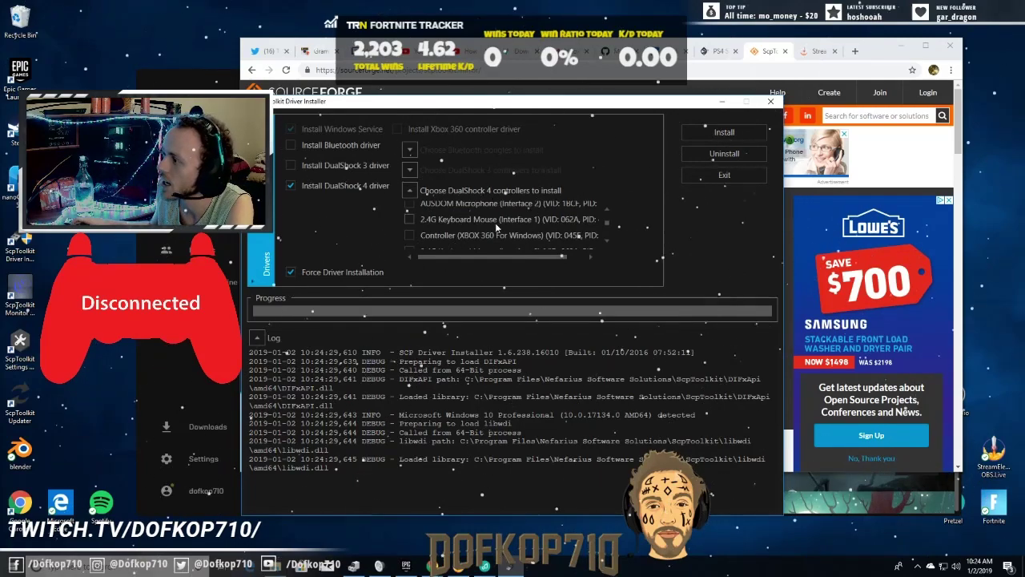
scroll(512, 205, down, 3)
scroll(563, 207, down, 3)
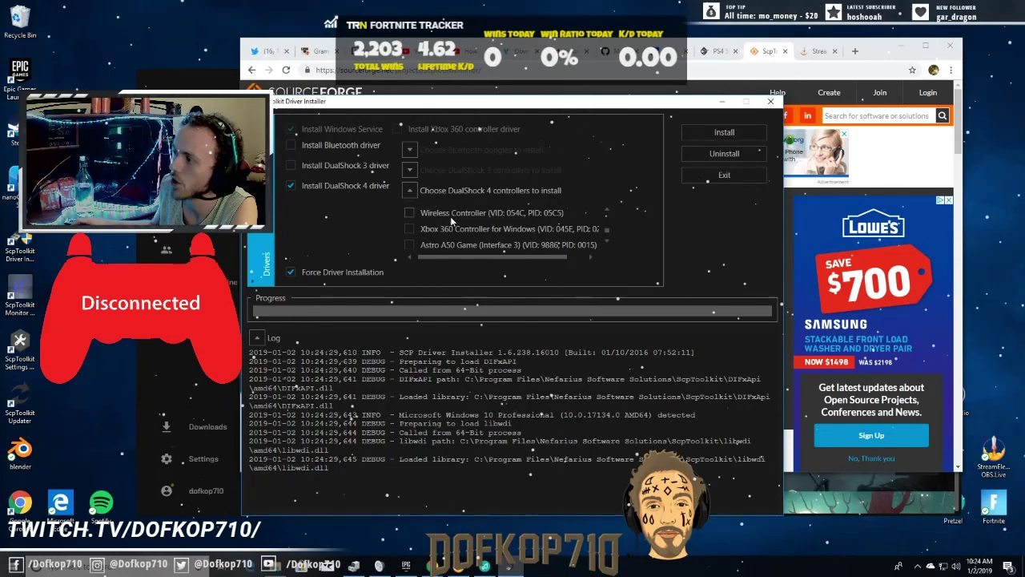
click(725, 133)
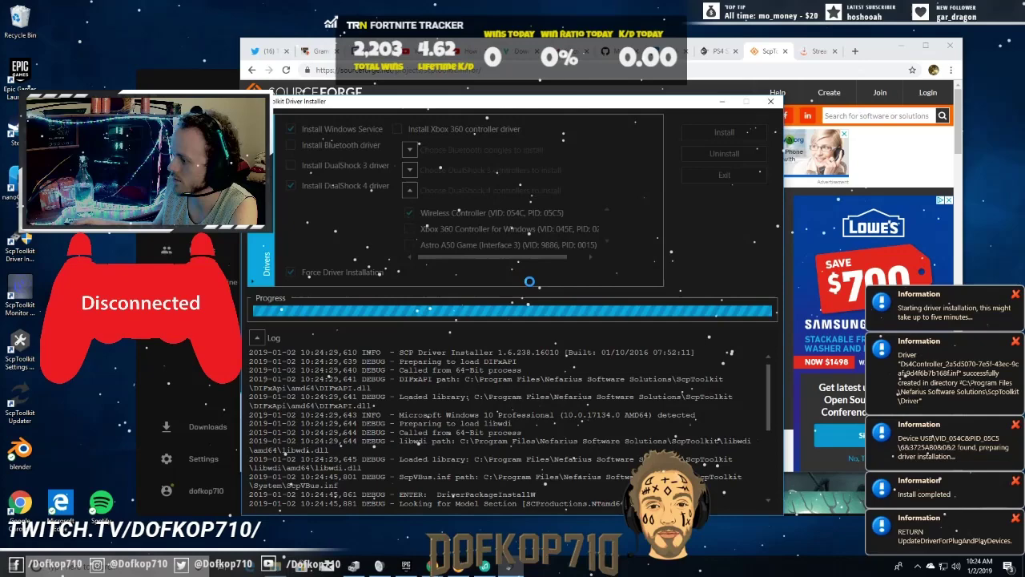
click(919, 566)
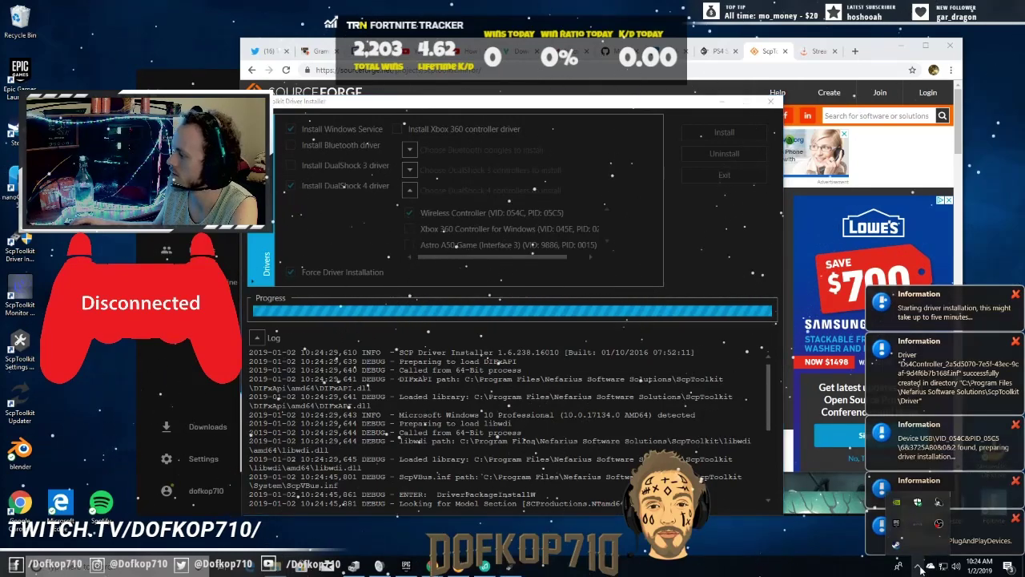
click(895, 549)
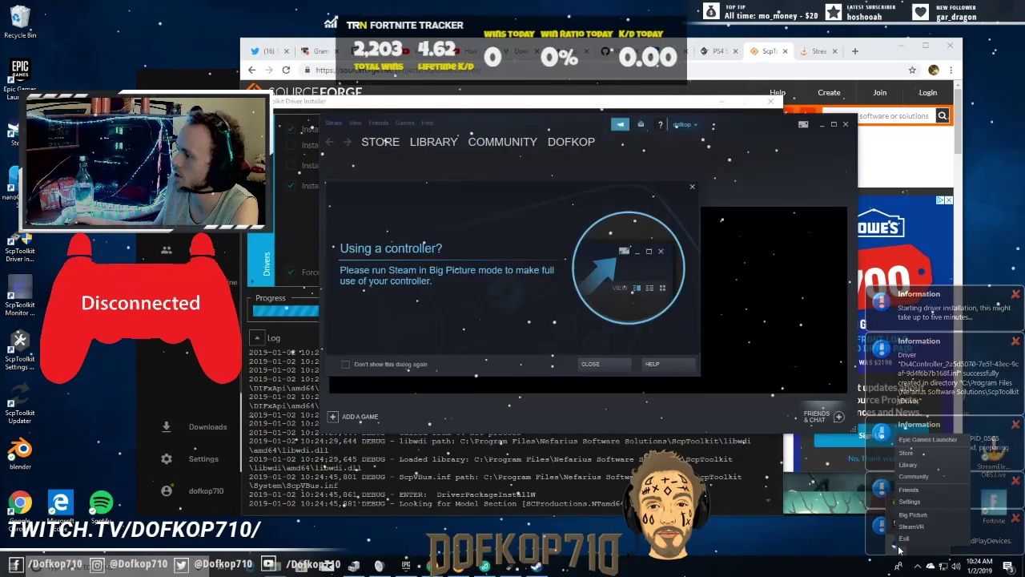
right_click(895, 549)
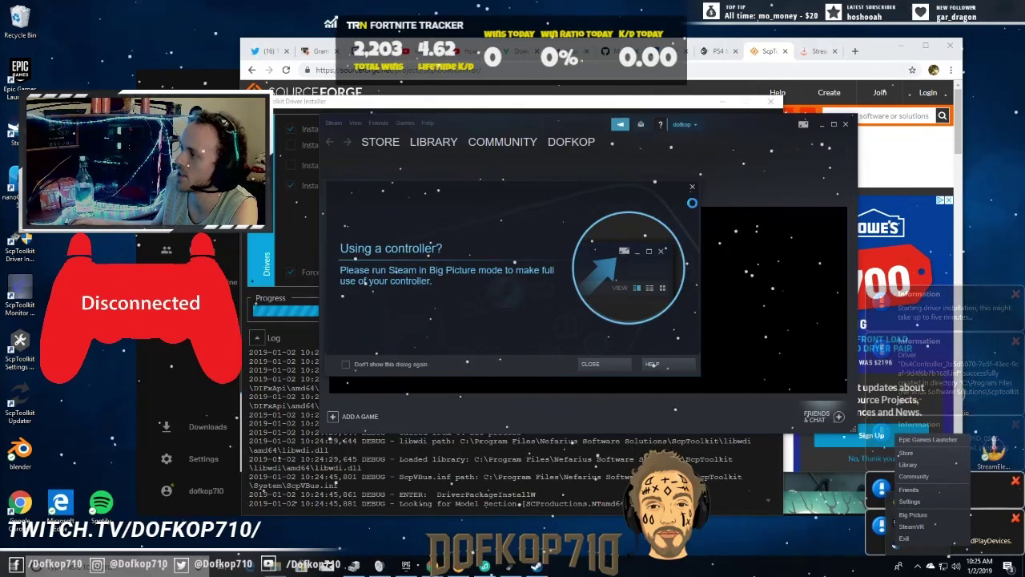
click(691, 187)
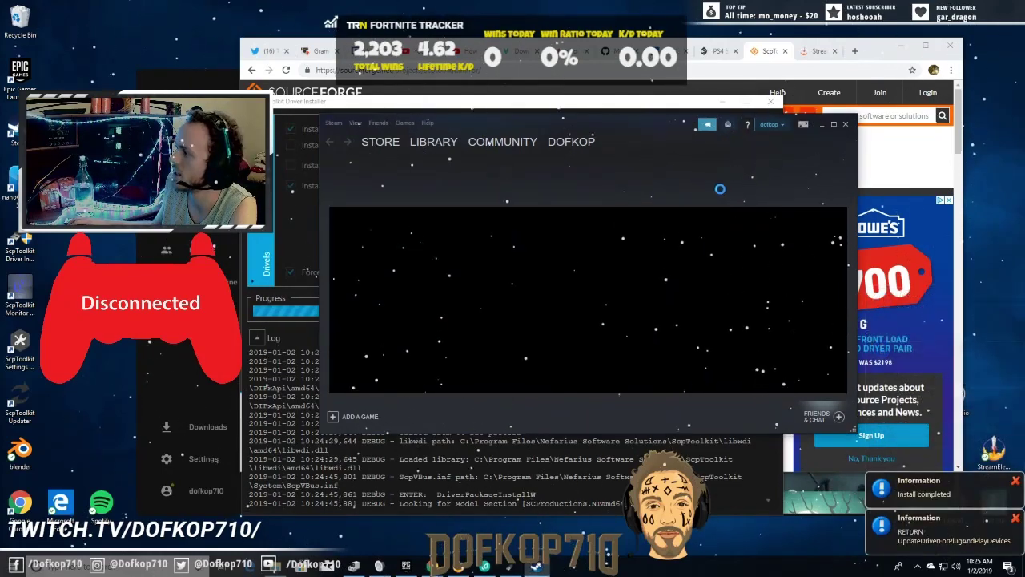
click(845, 124)
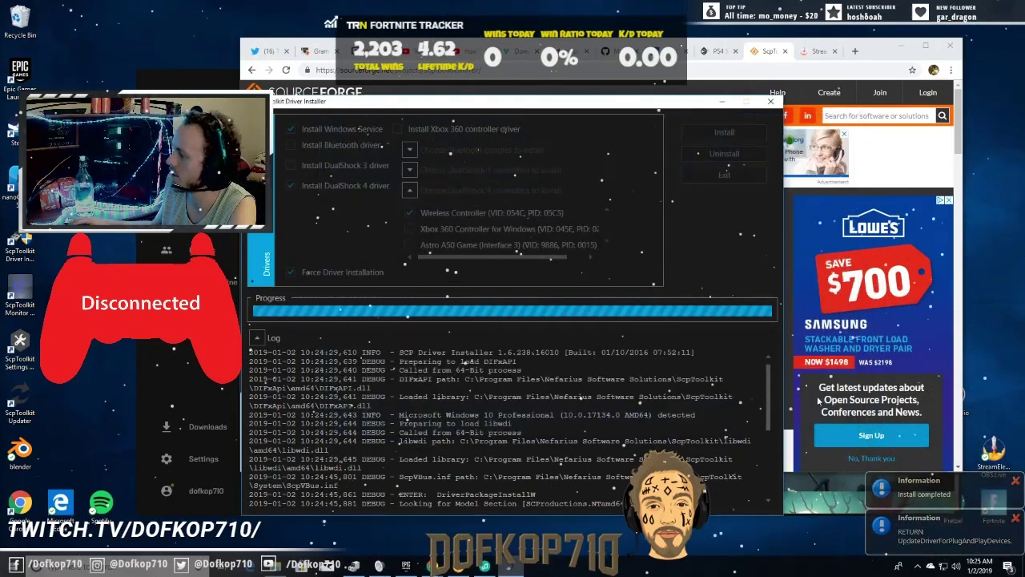
- Close and reopen the ScpToolkit Driver Installer, disable the Bluetooth and DualShock 3 drivers, and enable Force Driver Installation
scroll(454, 422, down, 3)
scroll(454, 422, down, 3)
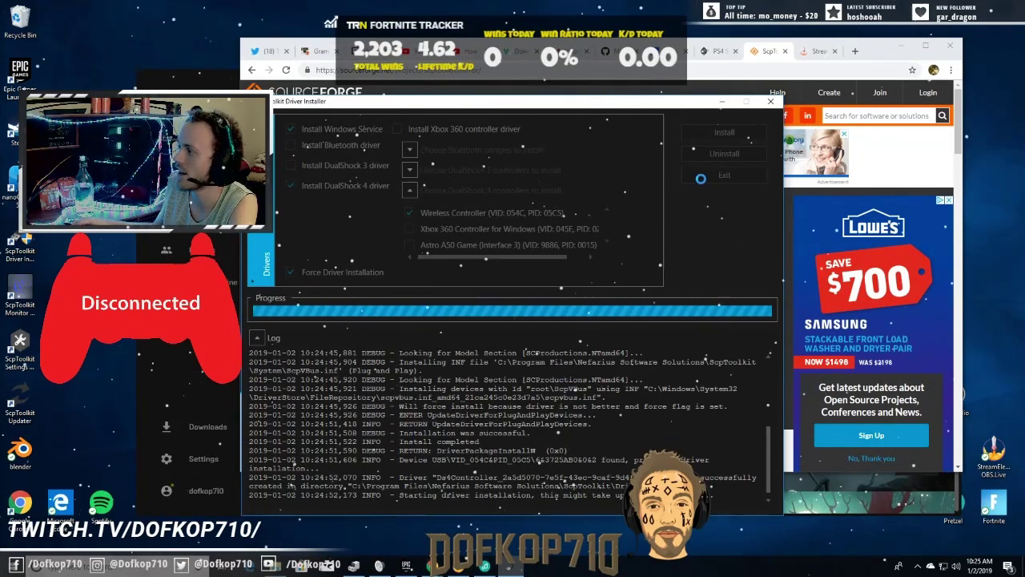
click(771, 103)
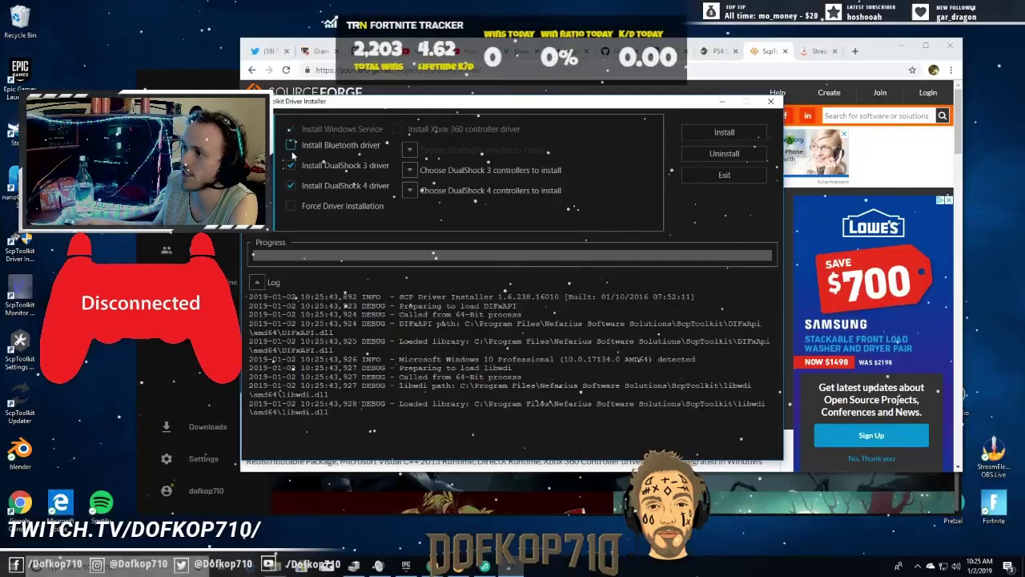
click(290, 165)
click(290, 206)
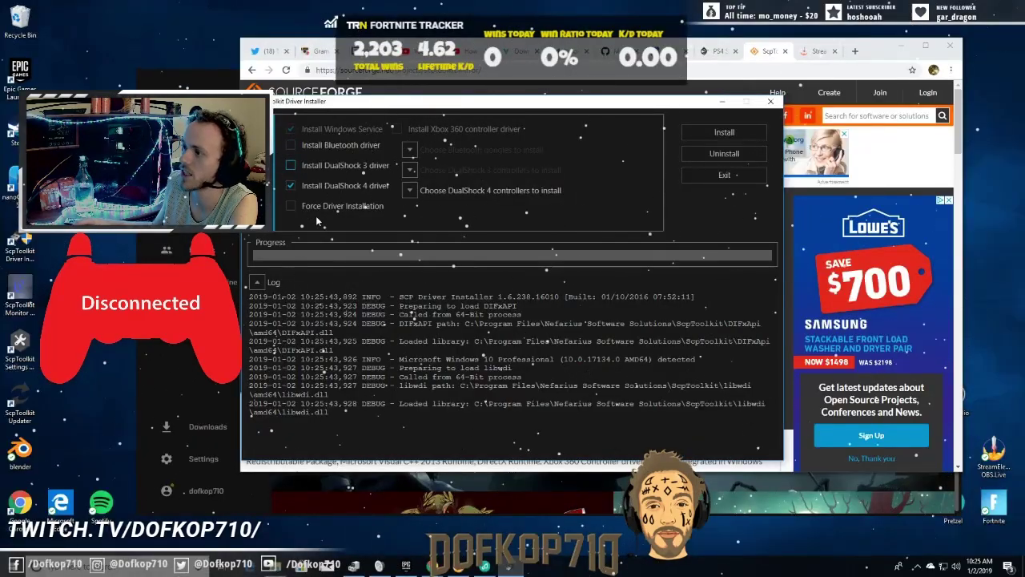
- Select Wireless Controller (VID: 054C, PID: 05C5) for the DualShock 4 driver and run the installation again
click(410, 191)
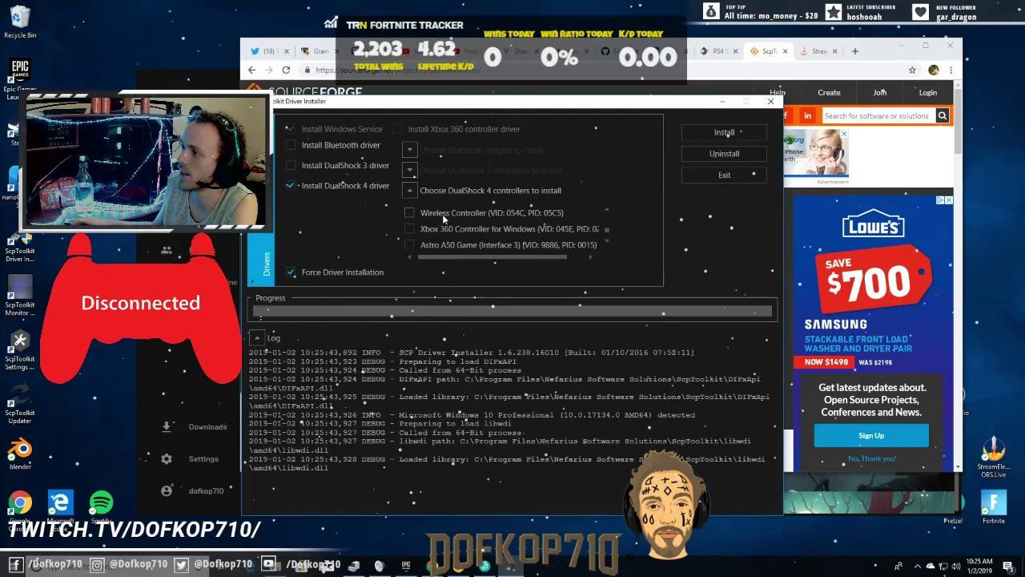
click(442, 213)
scroll(534, 208, down, 1)
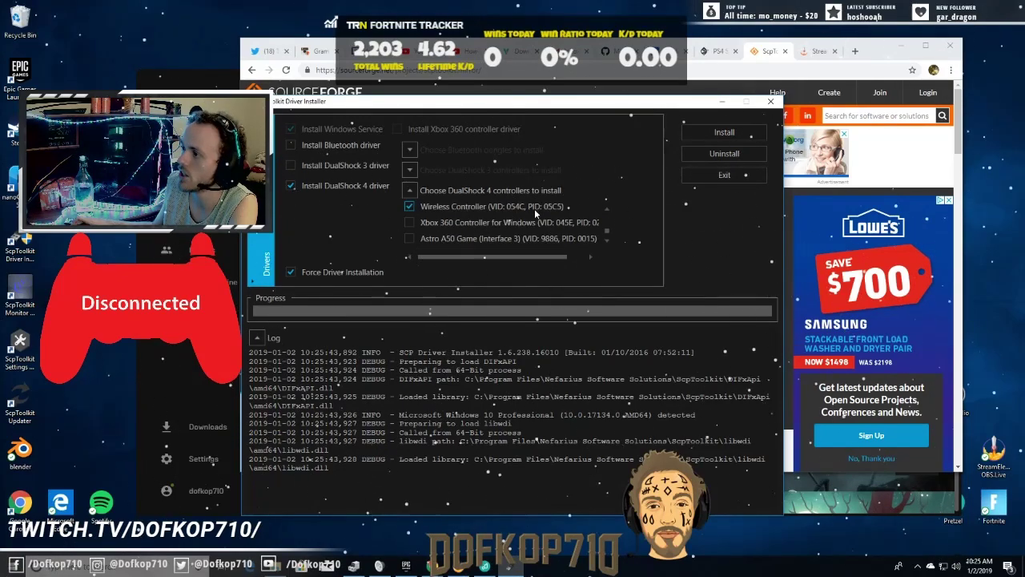
scroll(526, 225, down, 1)
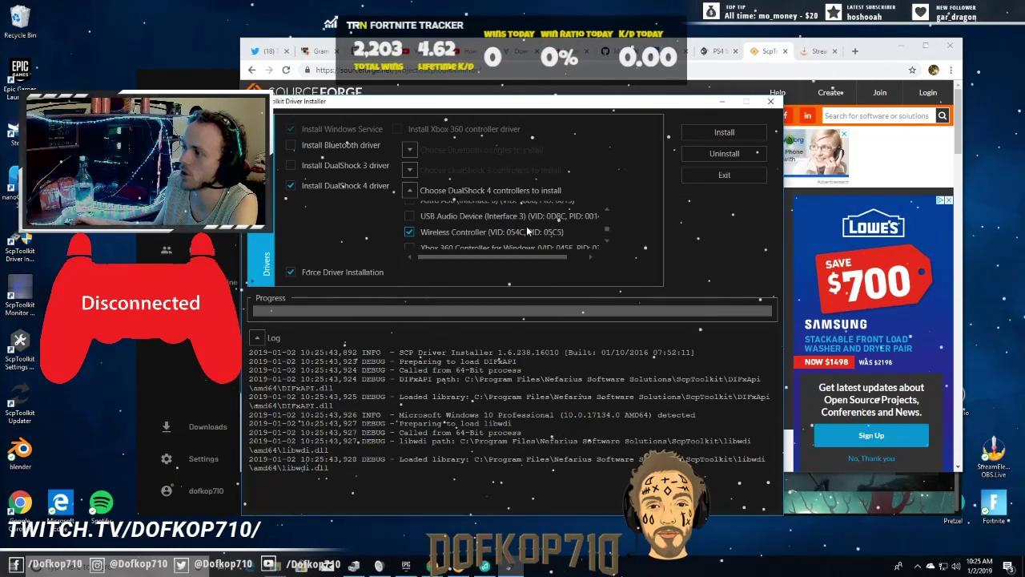
scroll(526, 226, down, 1)
scroll(526, 226, up, 2)
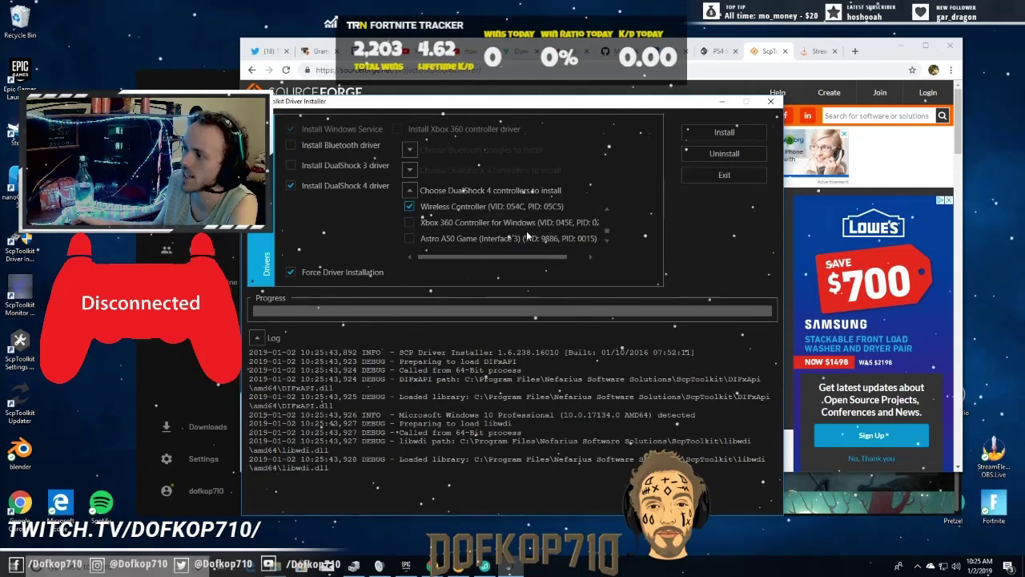
click(717, 133)
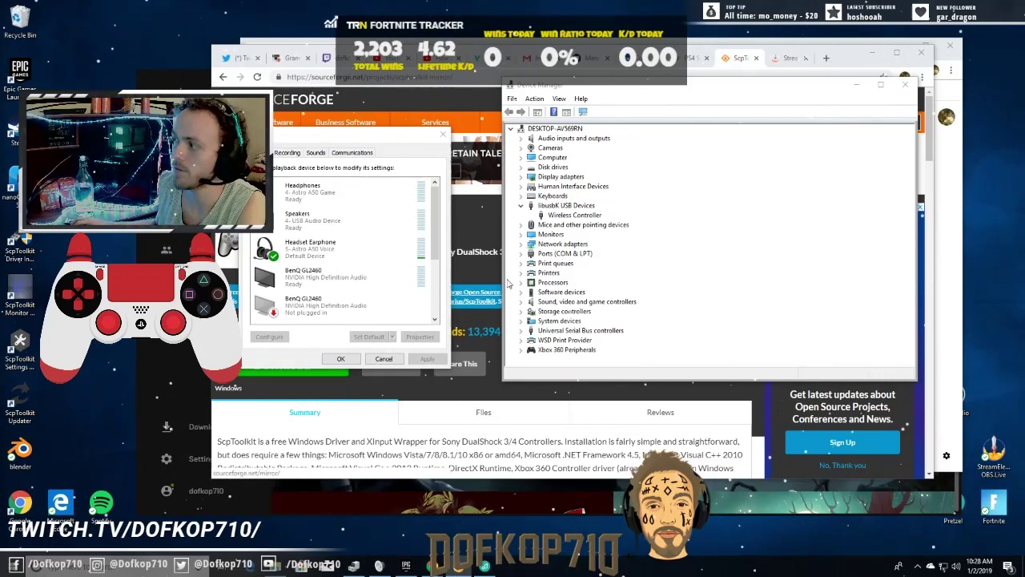
- Check the libusbK USB Devices category in Device Manager for the wireless controller
drag(565, 90, 528, 107)
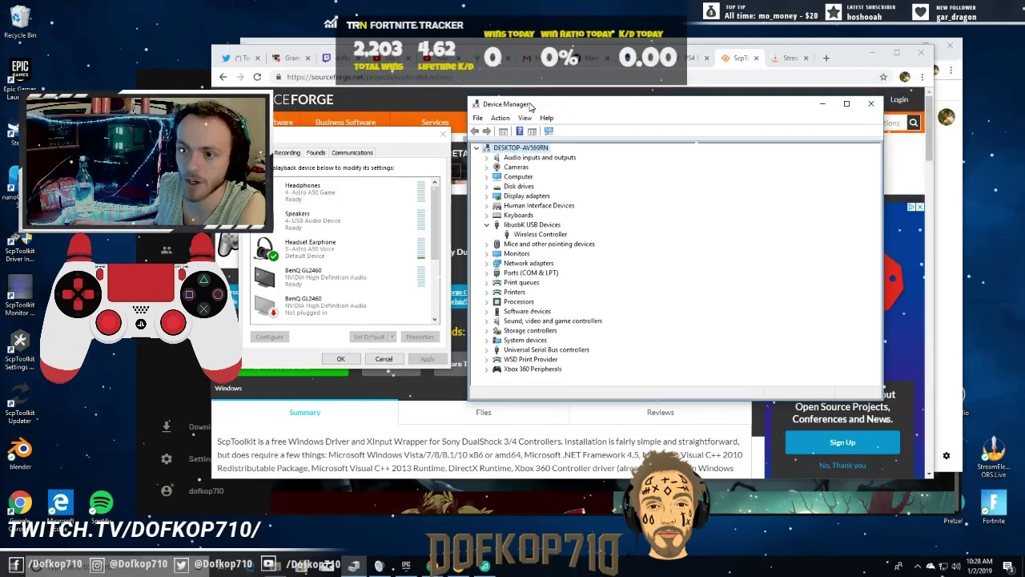
click(530, 225)
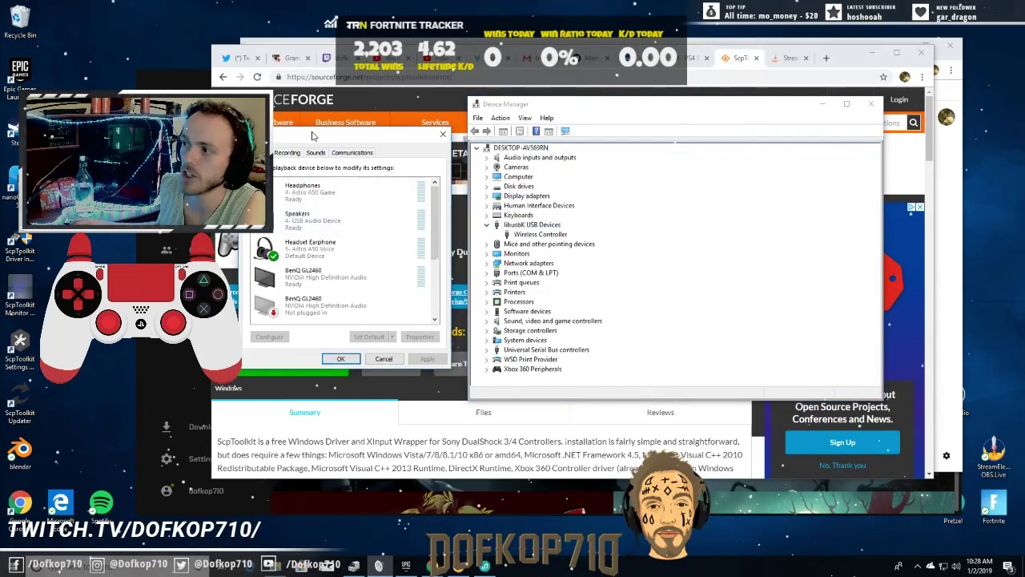
- Disable the USB Audio Device speakers among the playback devices in the Sound settings
drag(314, 139, 422, 162)
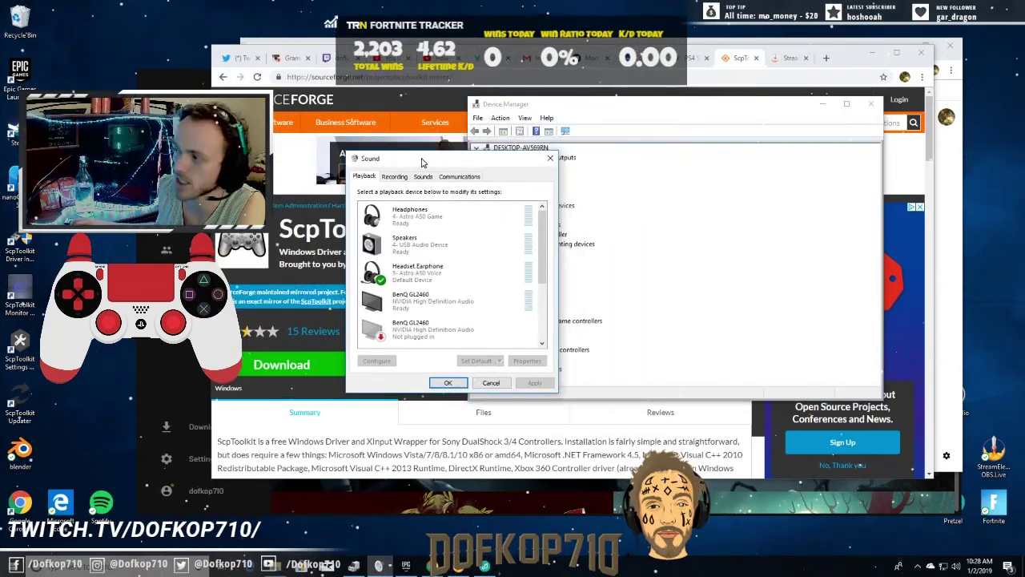
right_click(434, 249)
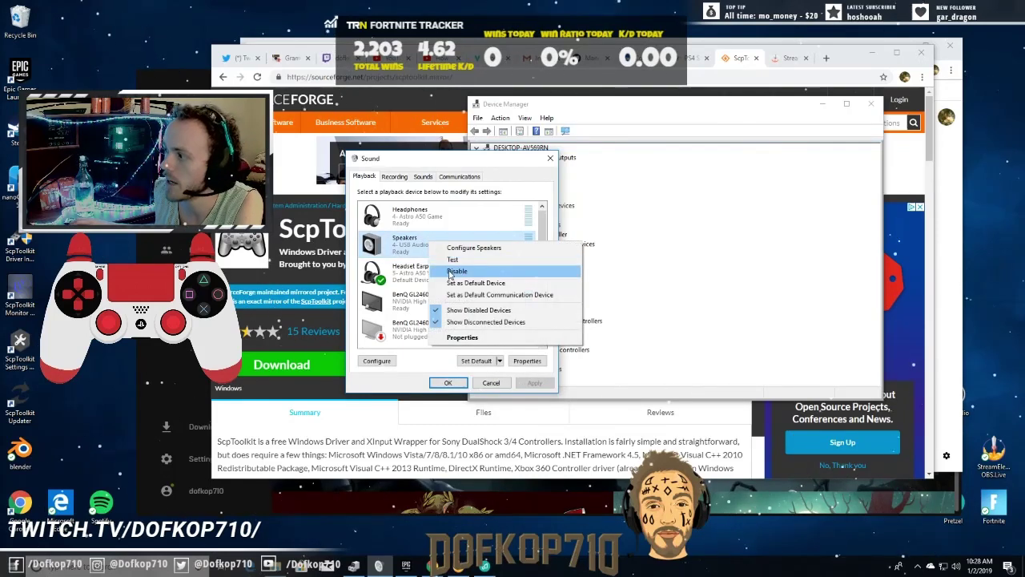
click(451, 274)
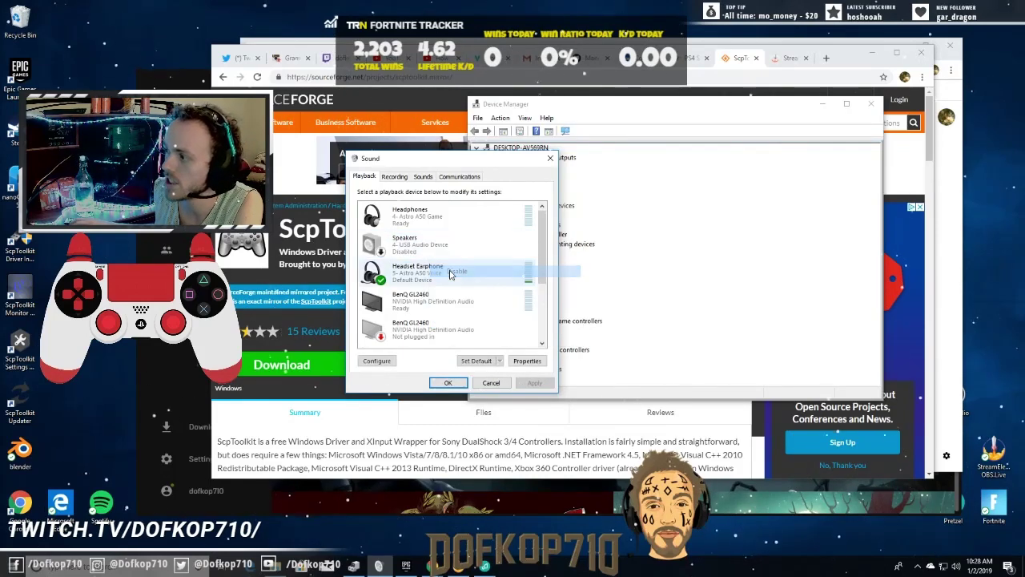
- Check the status of the USB Audio Device microphone among the recording devices and confirm the Sound settings
click(398, 181)
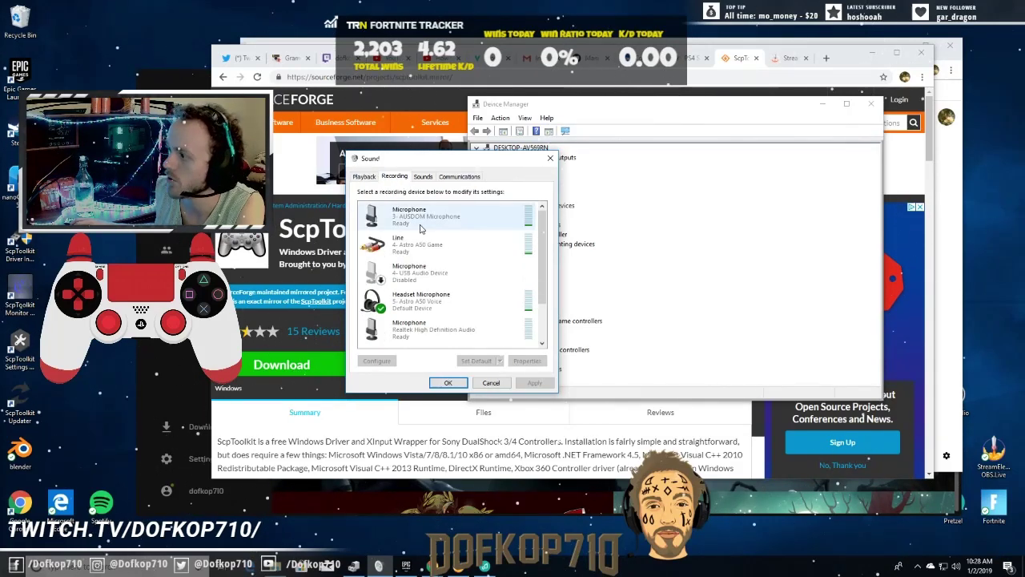
right_click(421, 274)
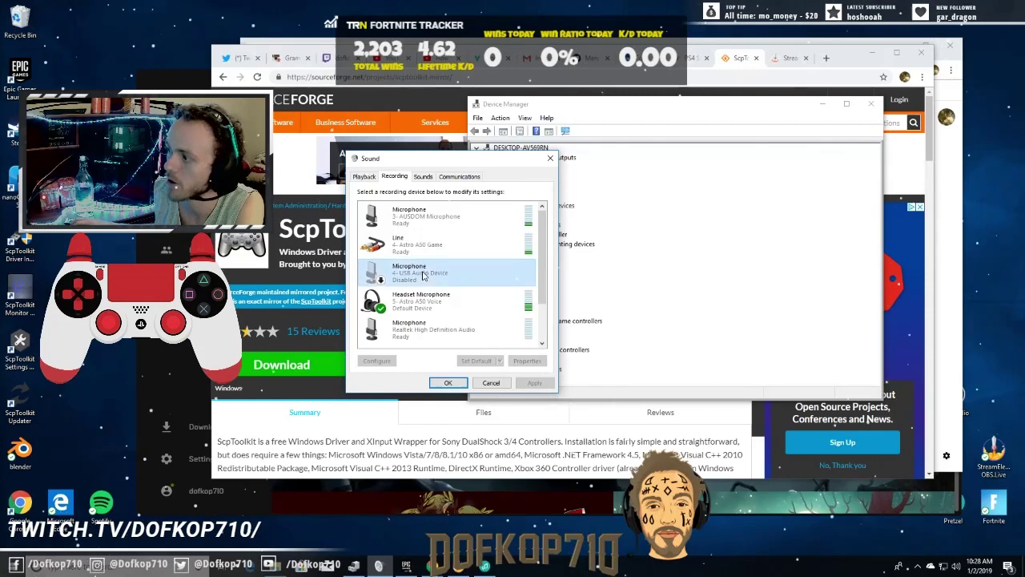
key(Escape)
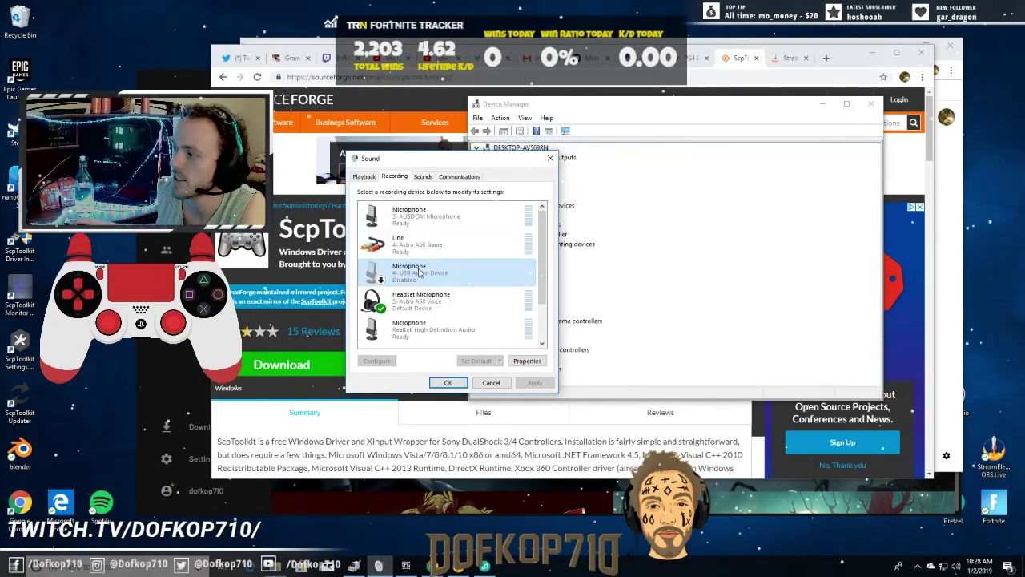
scroll(409, 252, down, 1)
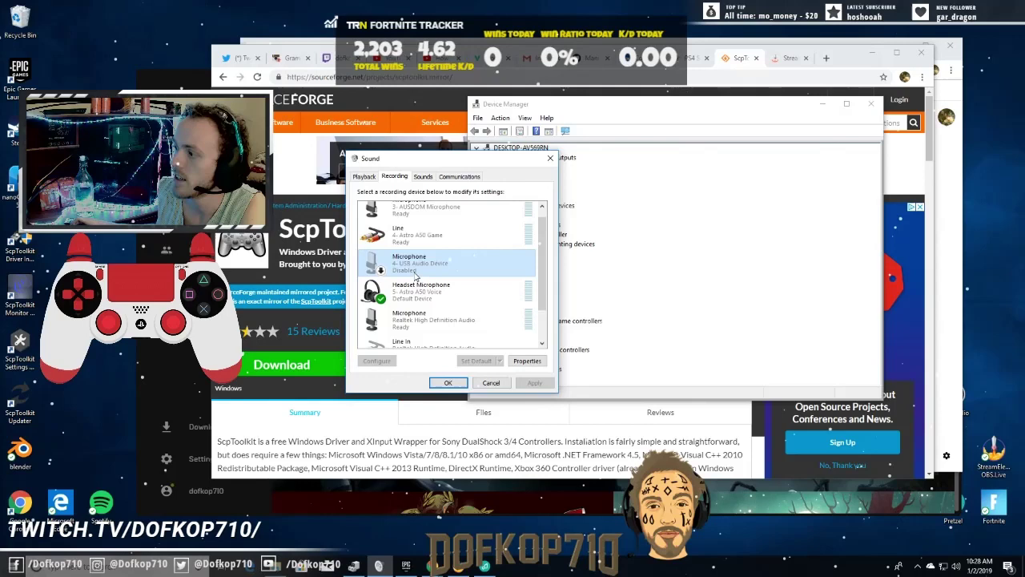
click(365, 178)
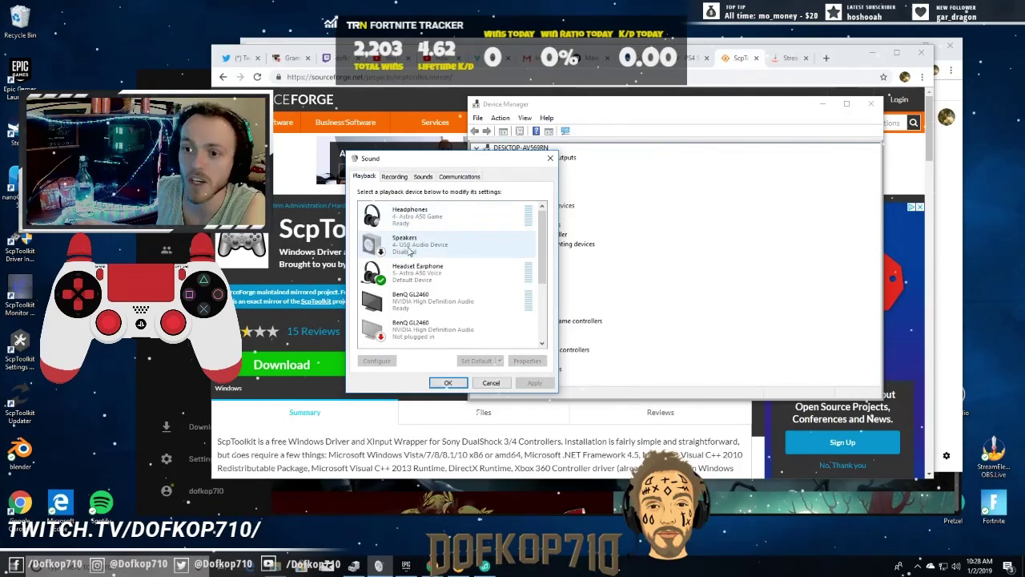
click(445, 382)
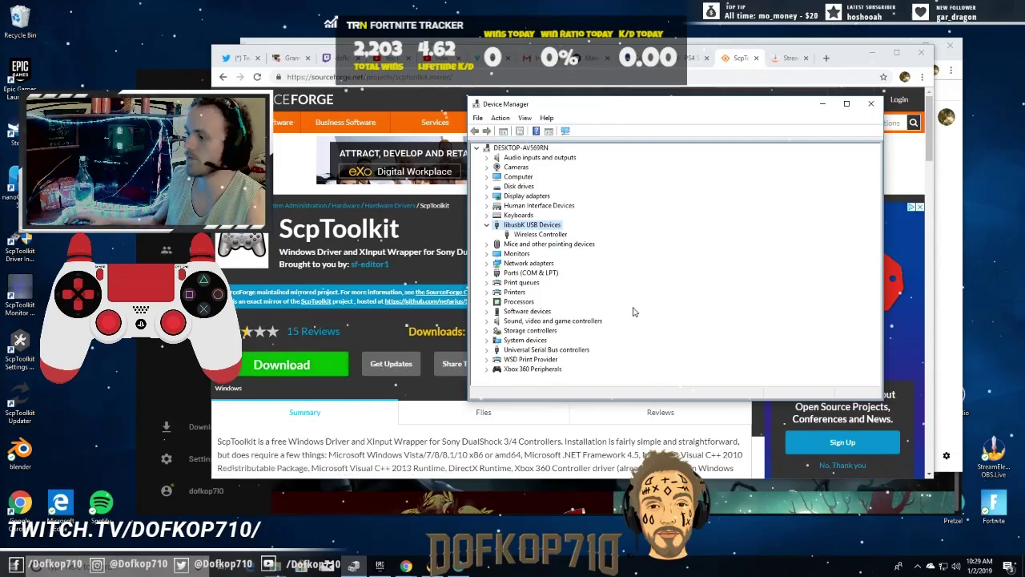
- Switch to the Epic Games Launcher and launch Fortnite
click(178, 90)
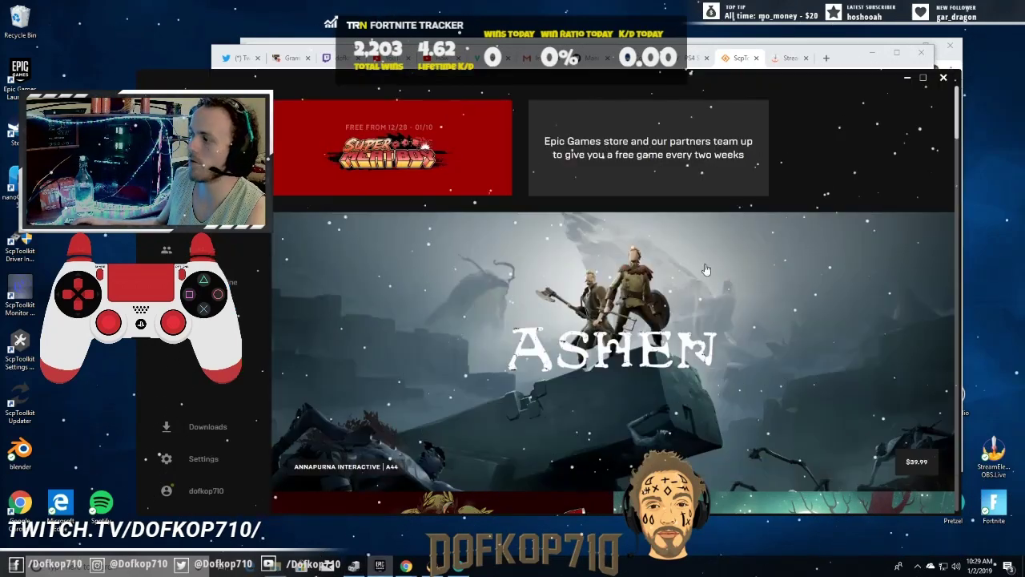
scroll(910, 478, down, 3)
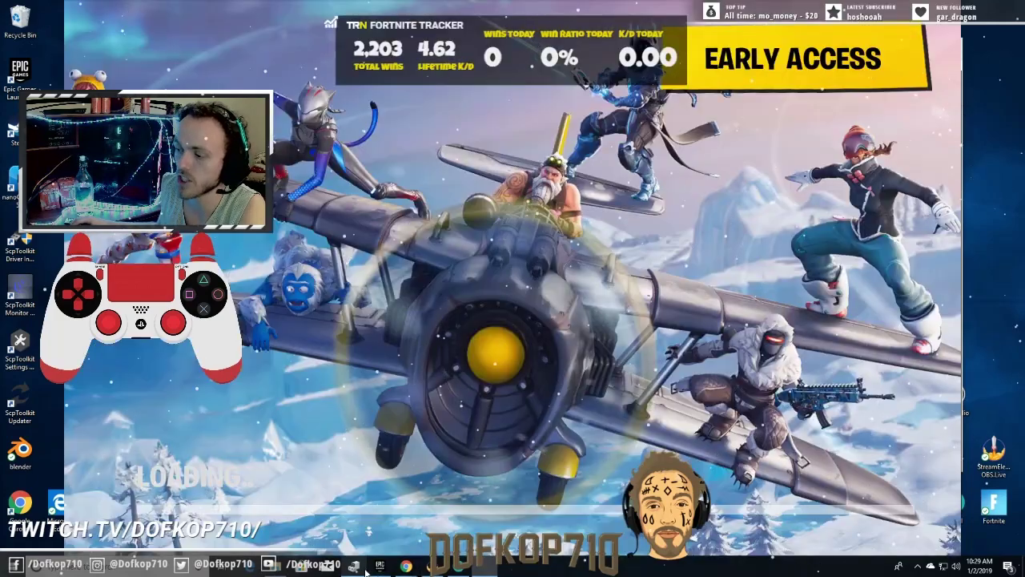
mouse_move(366, 572)
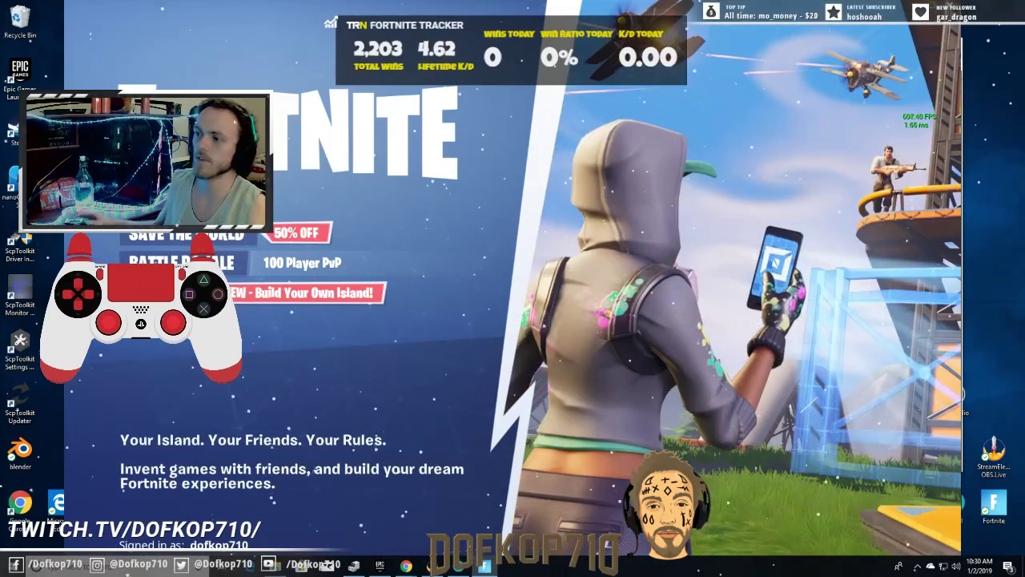
- Enter the Battle Royale mode from Fortnite's mode selection screen
key(Down)
key(Down)
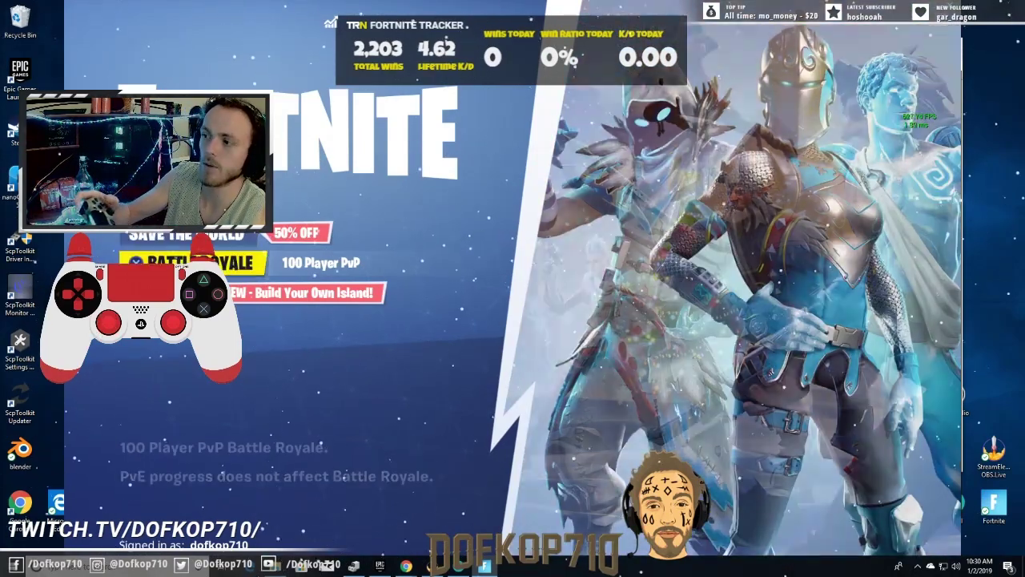
key(Down)
key(Return)
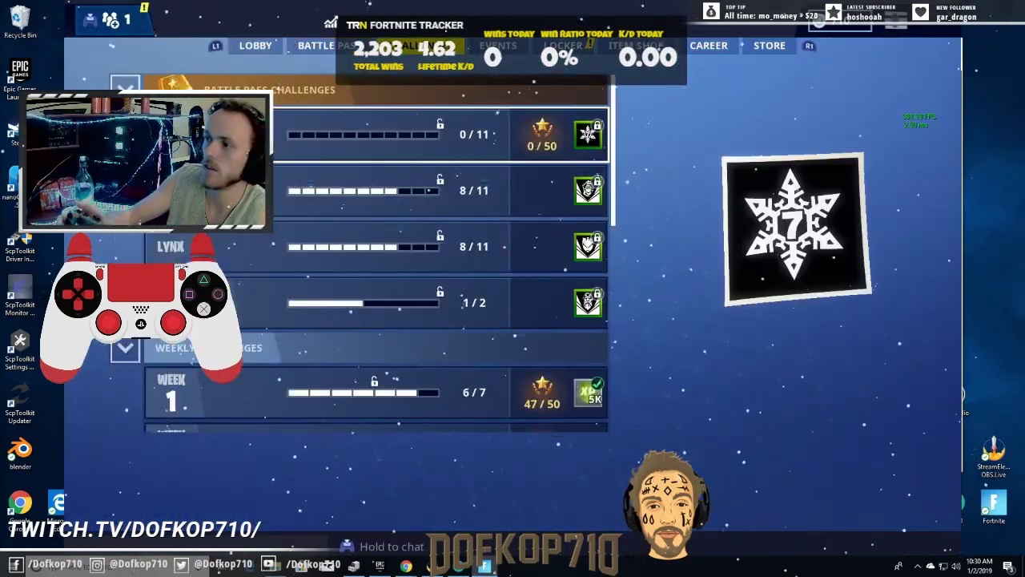
- Test the controller by opening the Snowfall challenges and returning to the lobby
key(Return)
key(Escape)
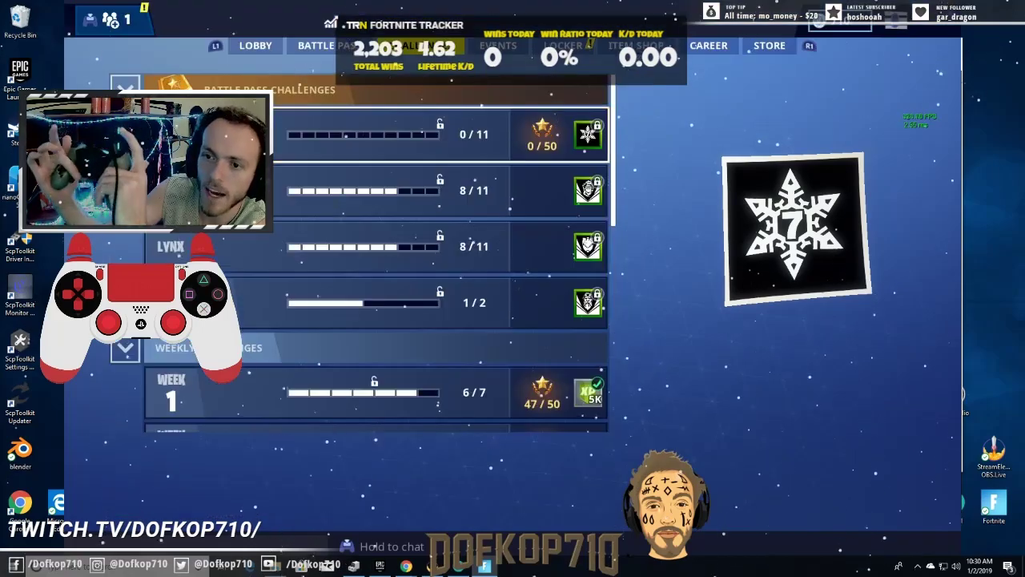
key(Return)
key(Escape)
key(Return)
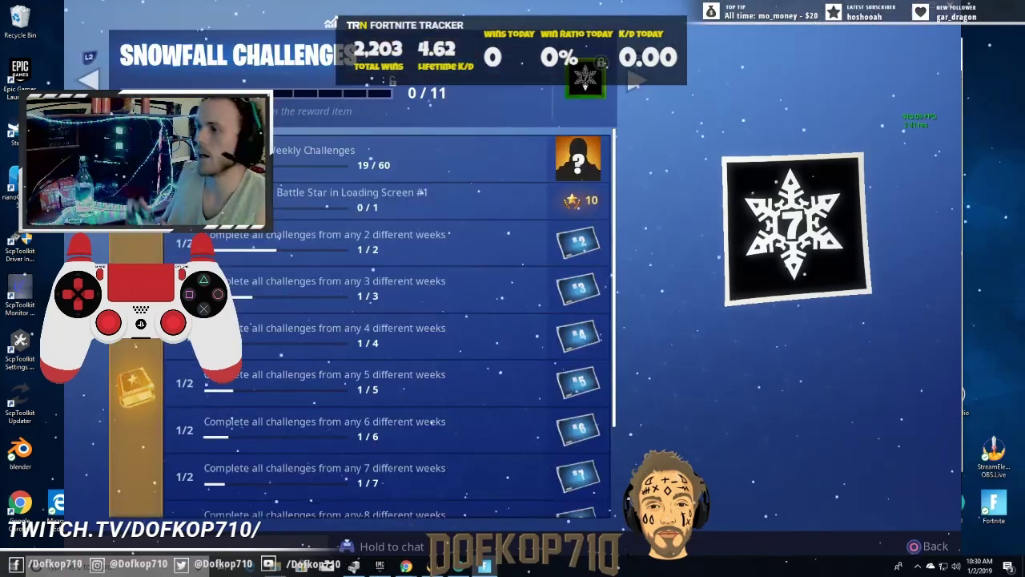
key(Escape)
key(Escape)
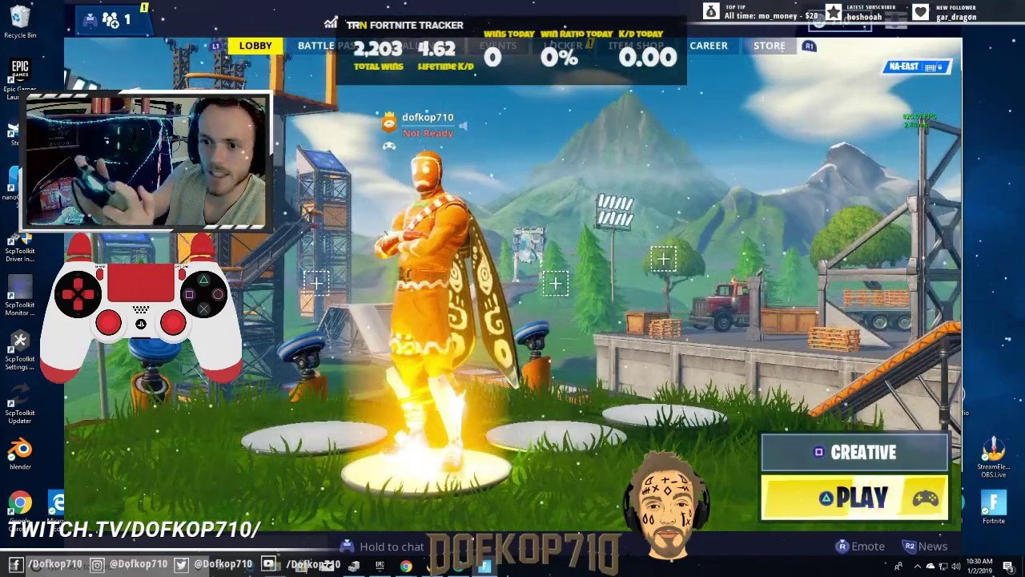
- Test page navigation by moving back and forth between Fortnite's Lobby, Battle Pass and Challenges pages
key(Right)
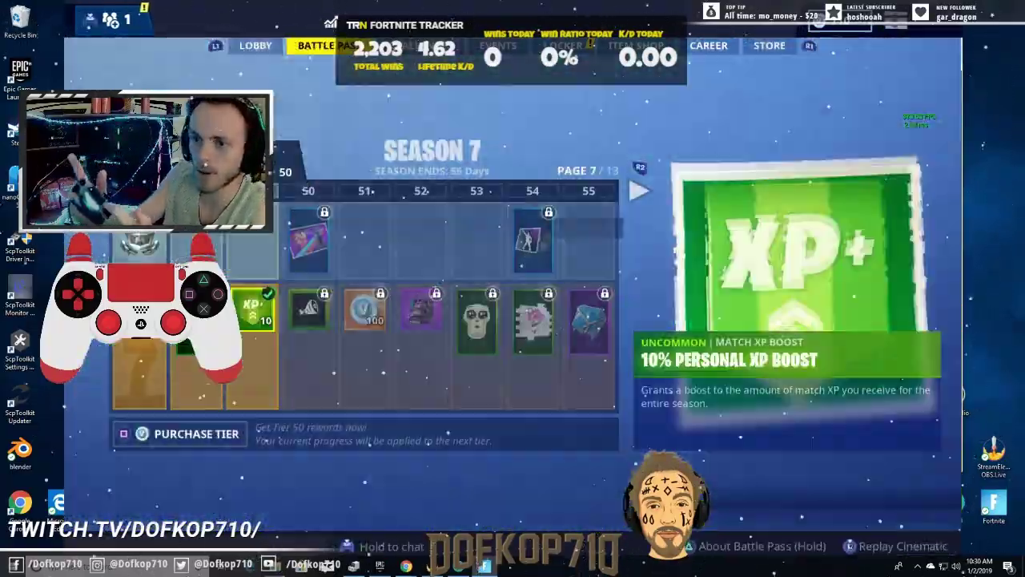
key(Left)
key(Right)
key(Left)
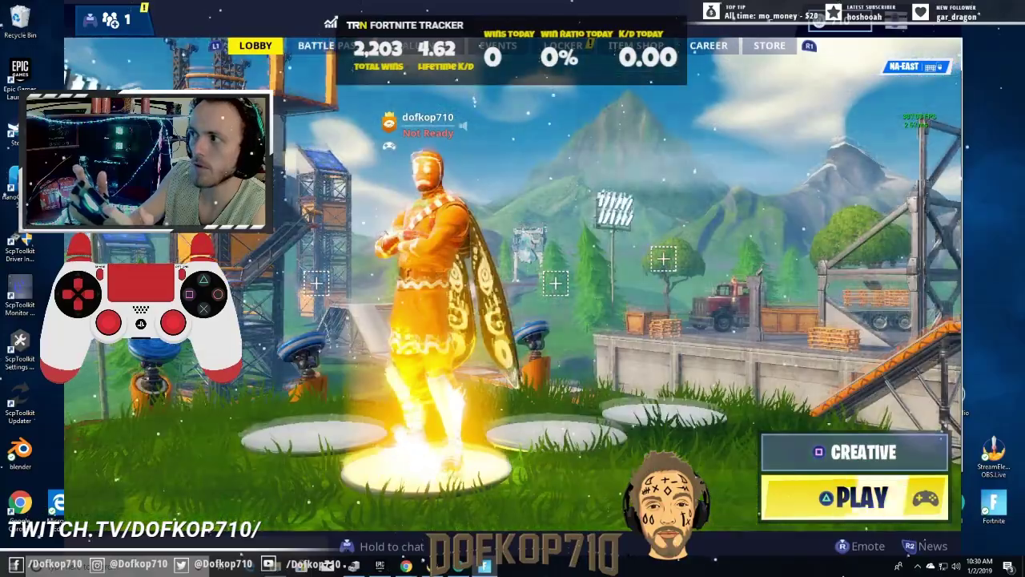
key(Right)
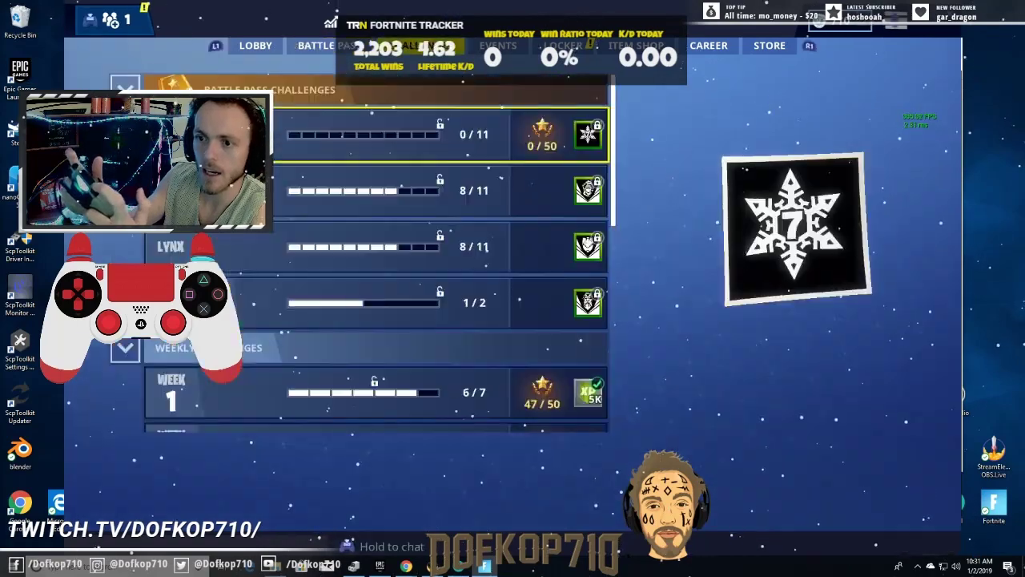
key(Escape)
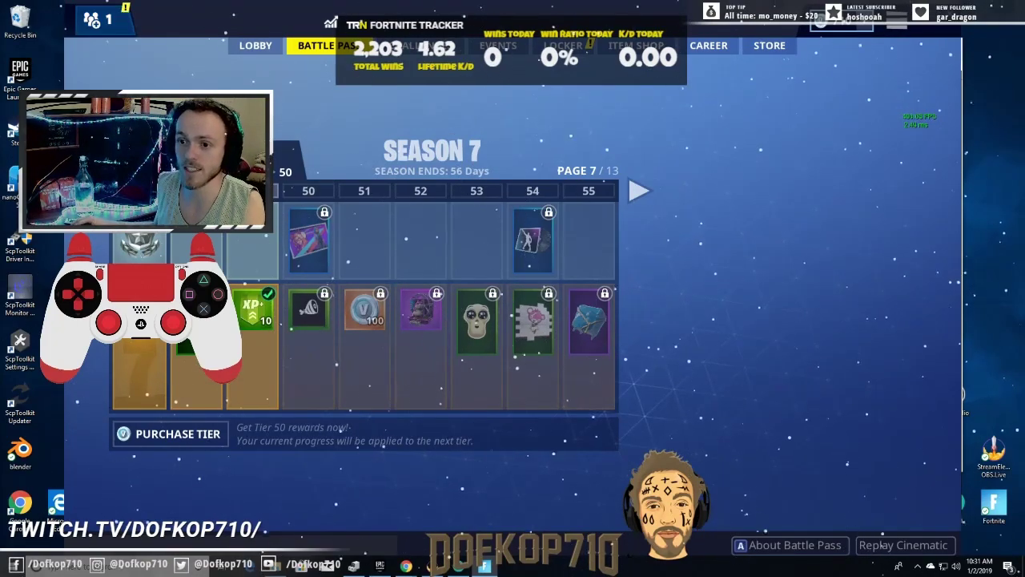
key(q)
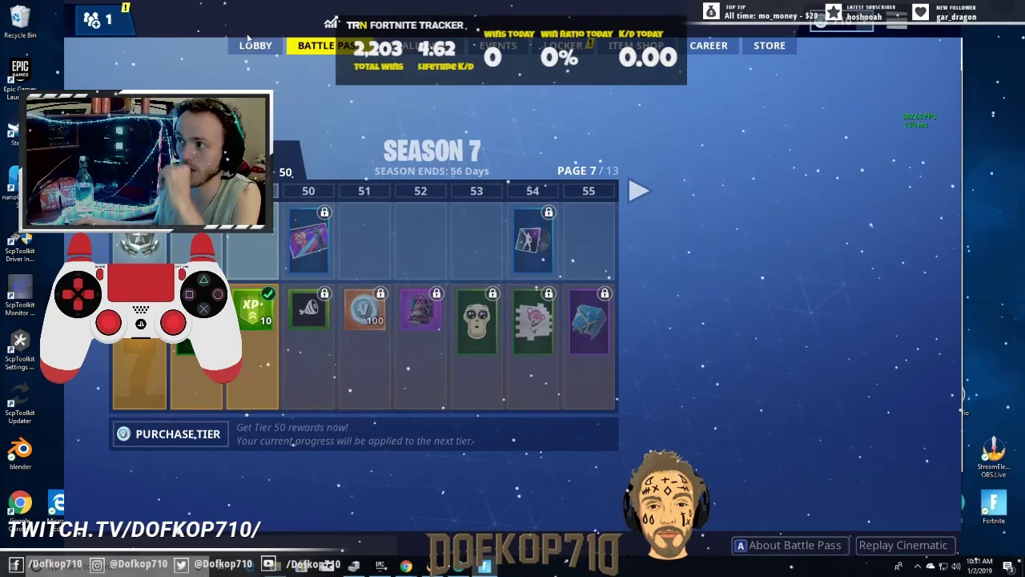